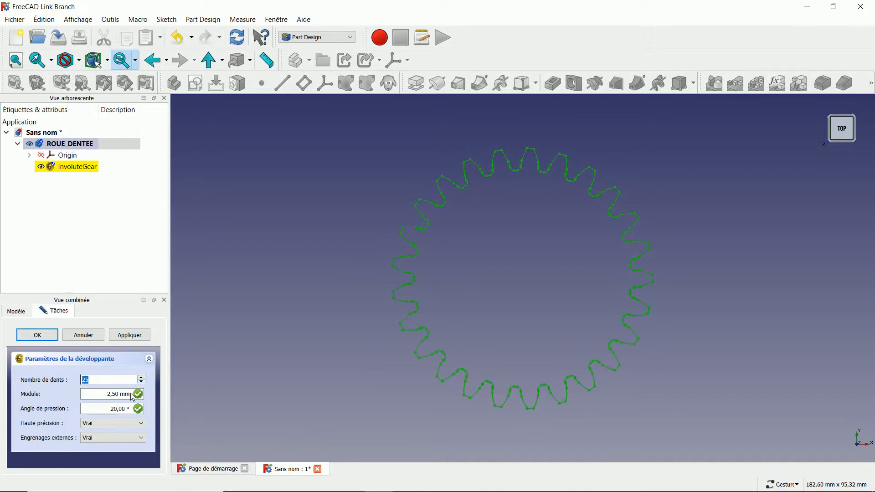
Set the involute gear's pressure angle to 30° and its module to 0.24 mm, and accept the gear parameters
key(BackSpace)
text(3)
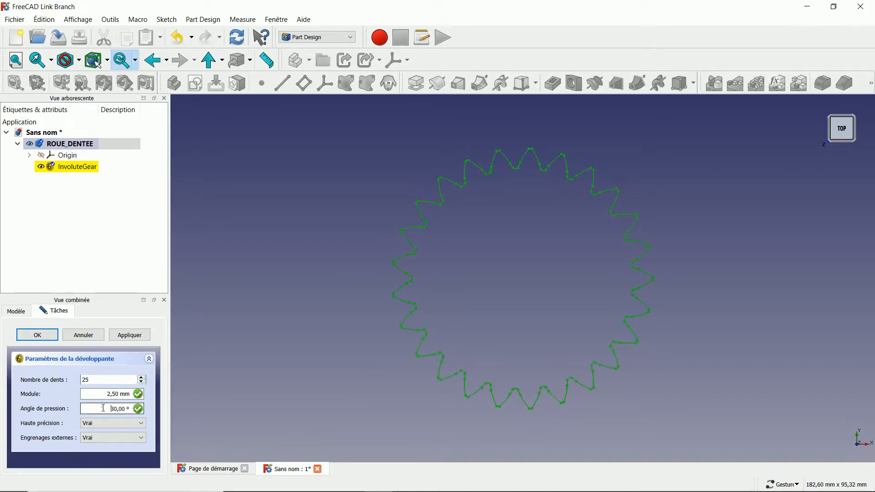
drag(118, 395, 114, 395)
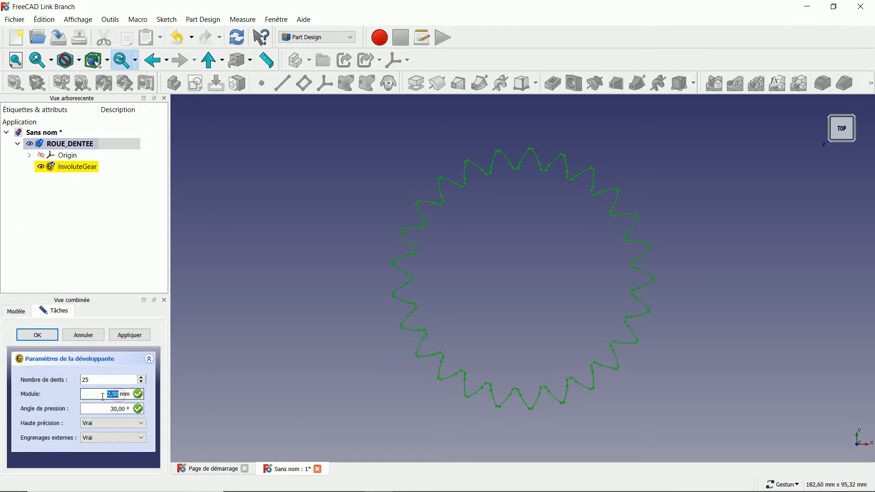
text(0.23)
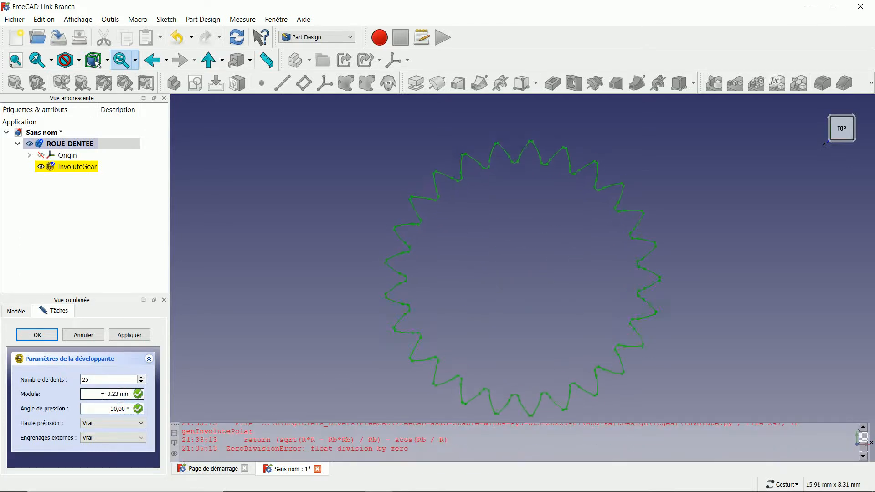
click(37, 335)
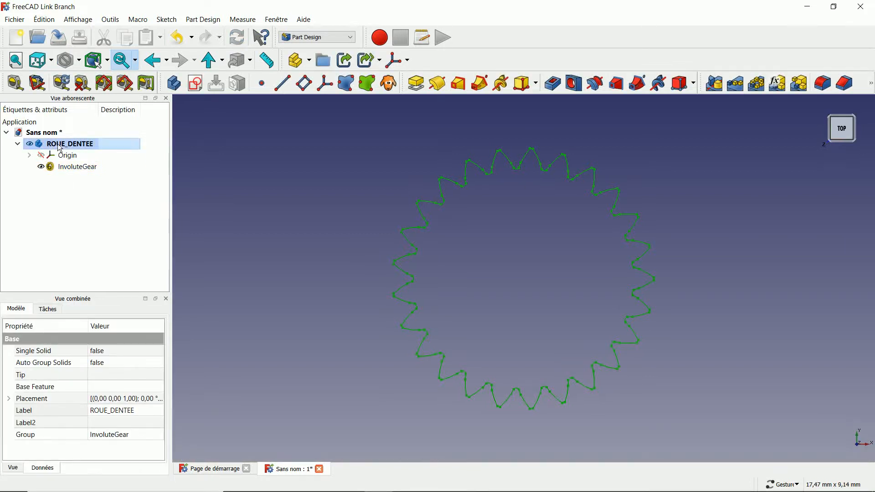
Measure the linear distance between two opposite tooth tips of the gear profile, and clear the dimensions
click(21, 88)
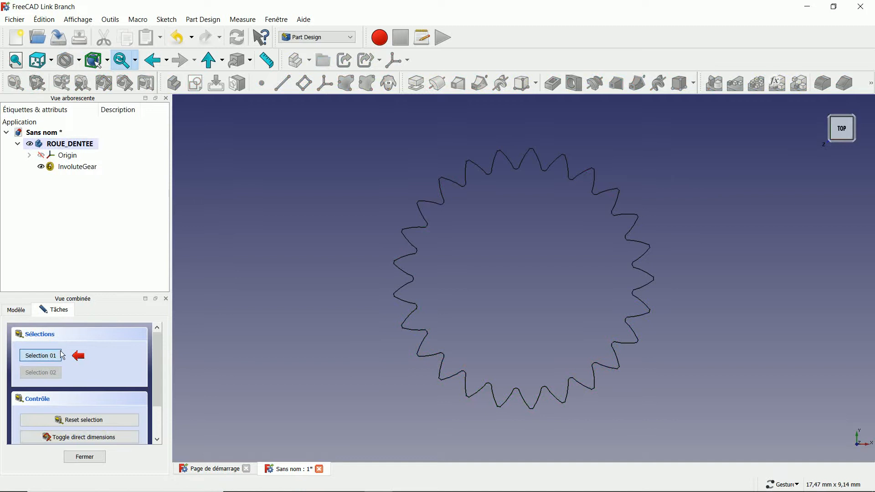
drag(100, 293, 108, 221)
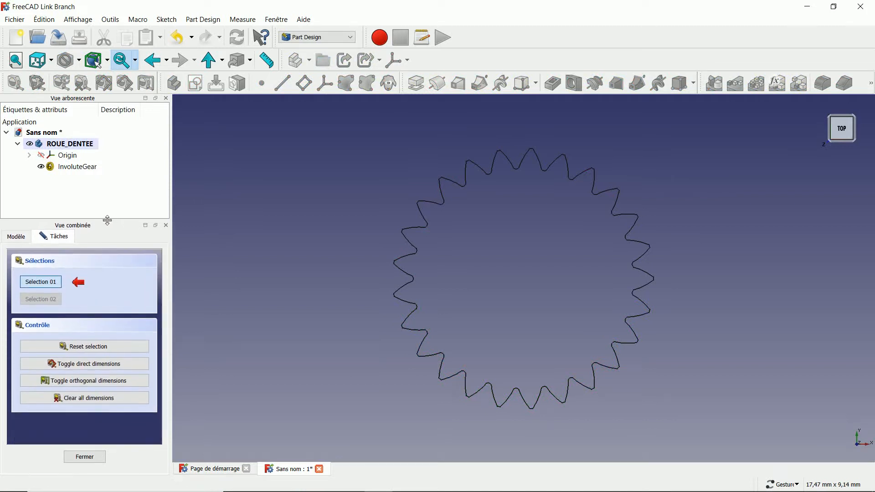
click(393, 261)
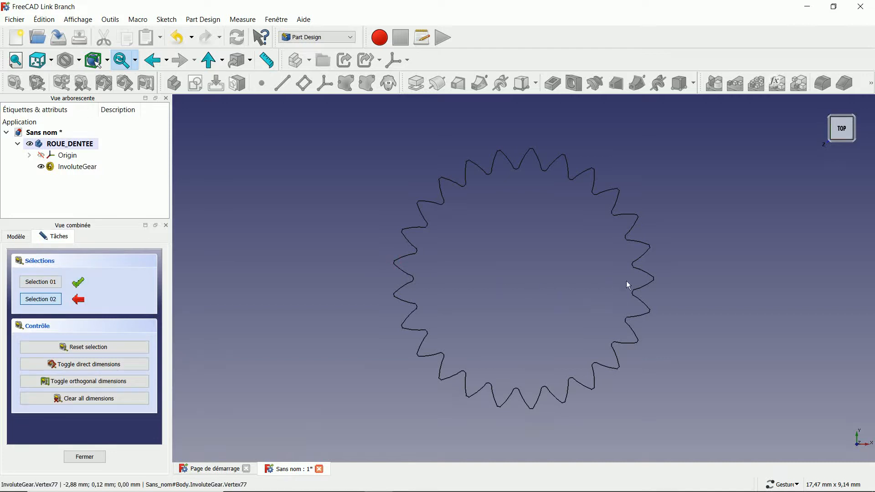
click(653, 280)
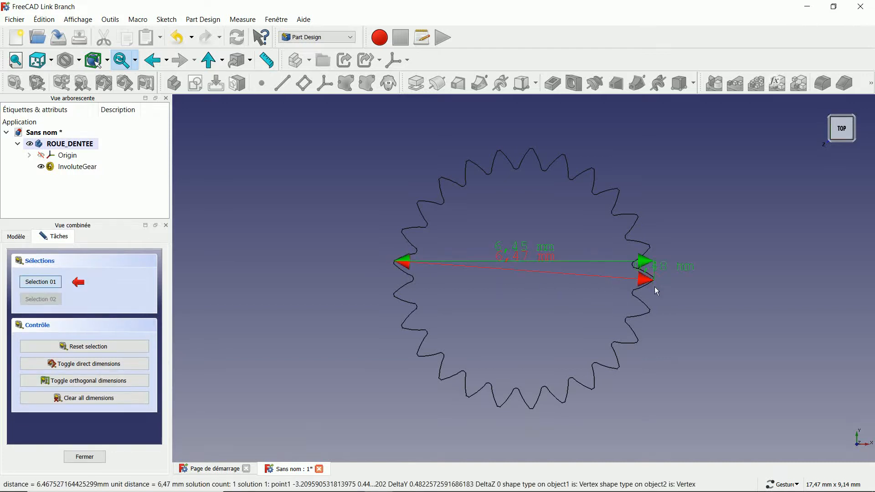
click(119, 399)
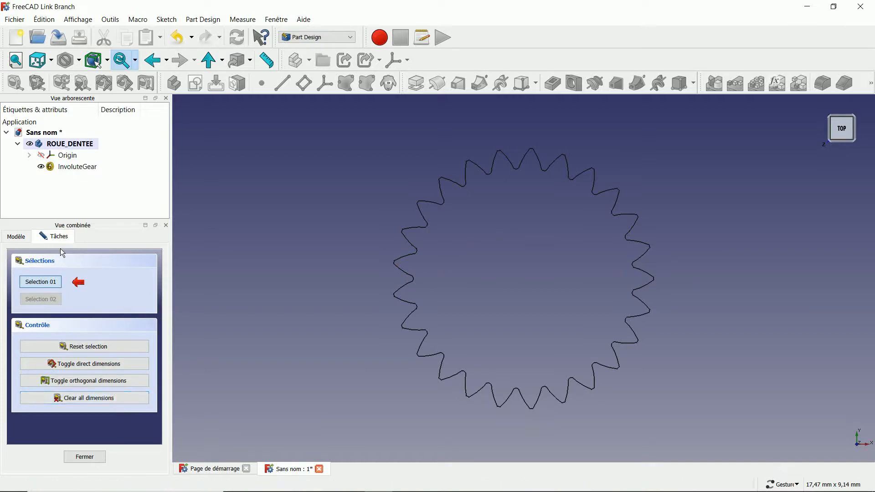
click(95, 456)
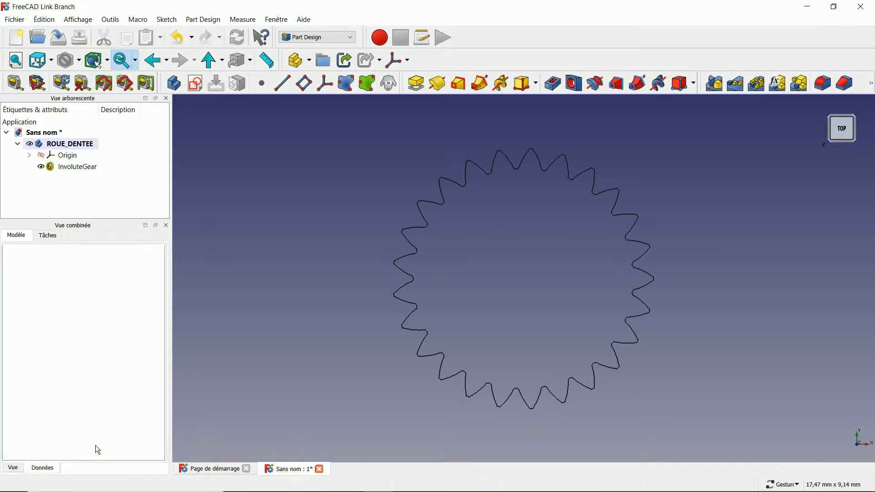
Pad the InvoluteGear profile to a length of 4 mm
click(83, 168)
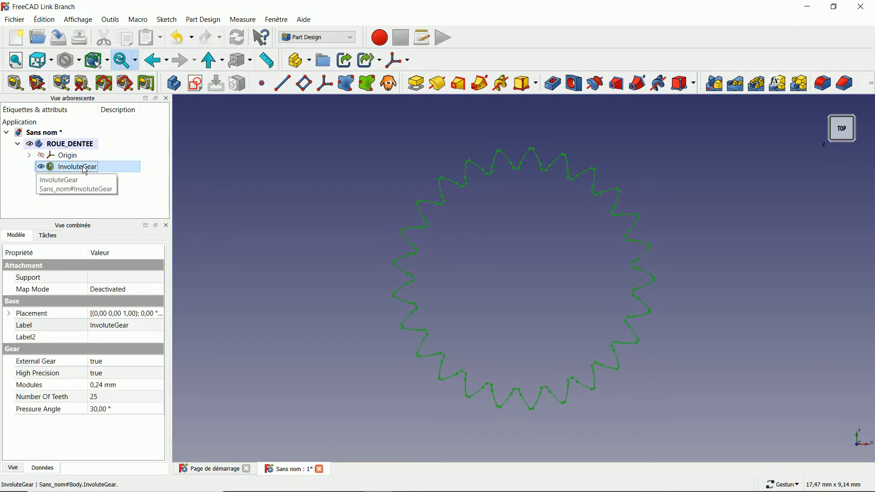
click(416, 83)
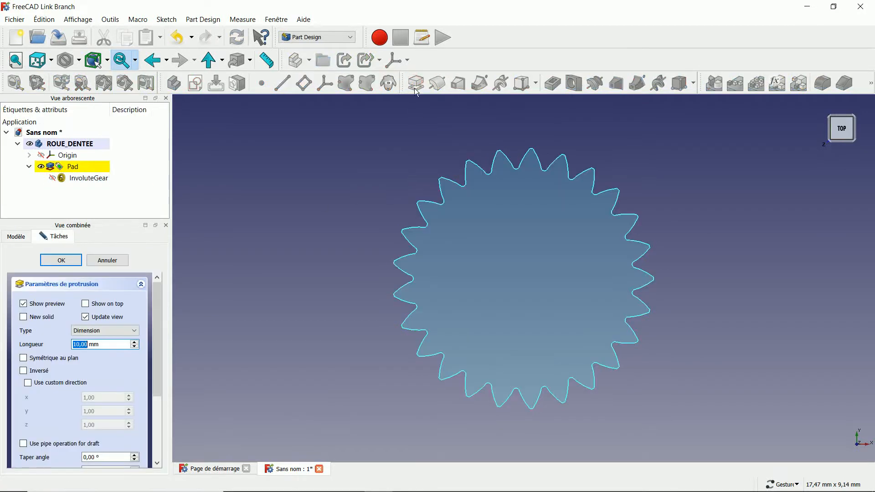
text(4)
click(62, 261)
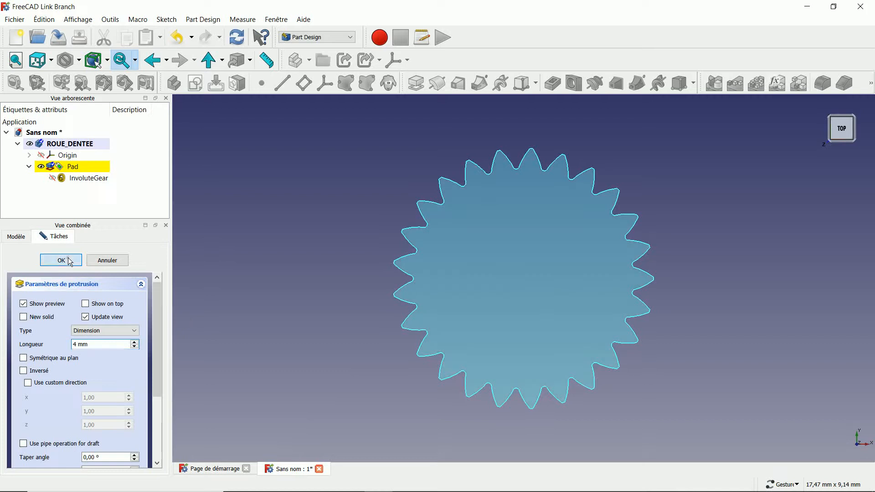
drag(339, 399, 403, 397)
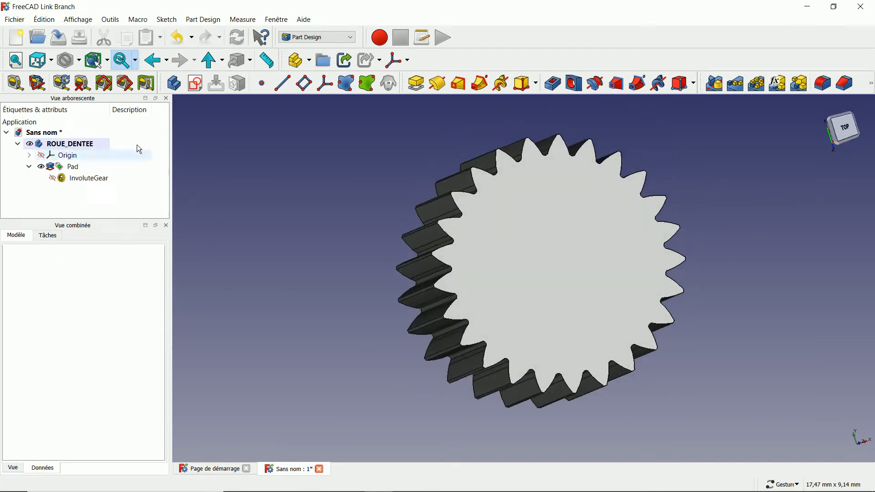
Export the ROUE_DENTEE body to the Tuto folder as "Sans nom-ROUE_DENTEE" in the STEP with colors format
click(64, 144)
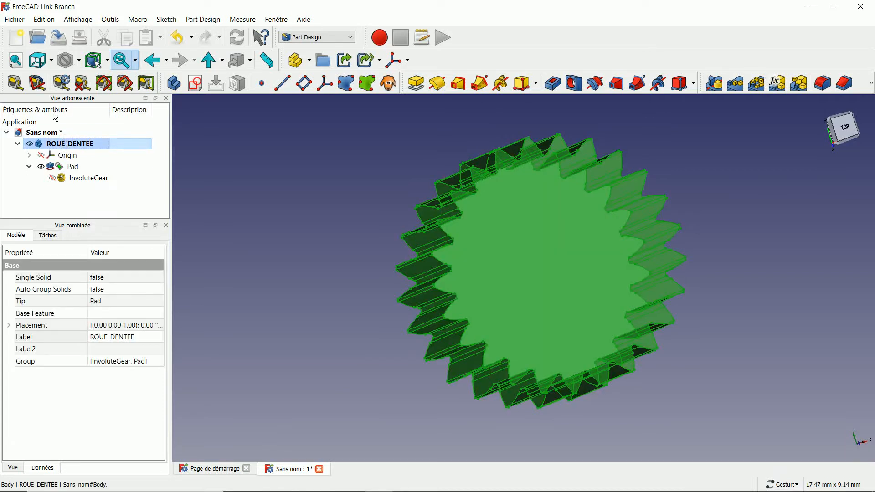
click(14, 20)
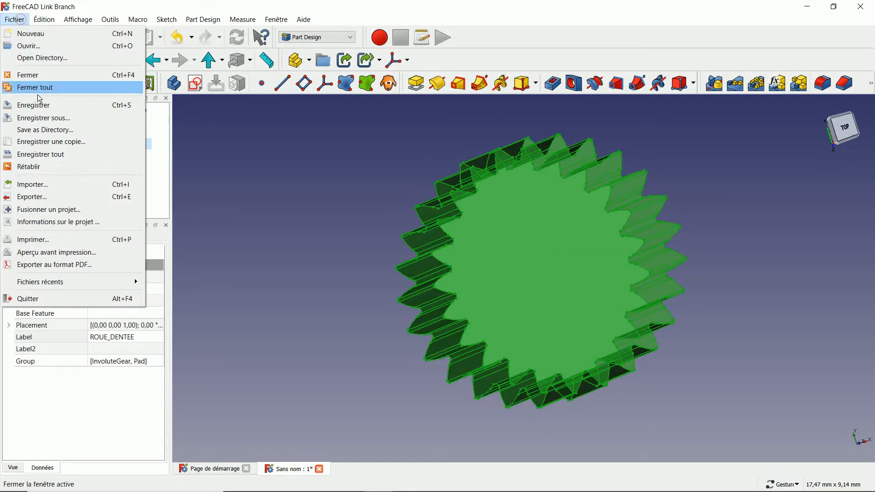
click(50, 197)
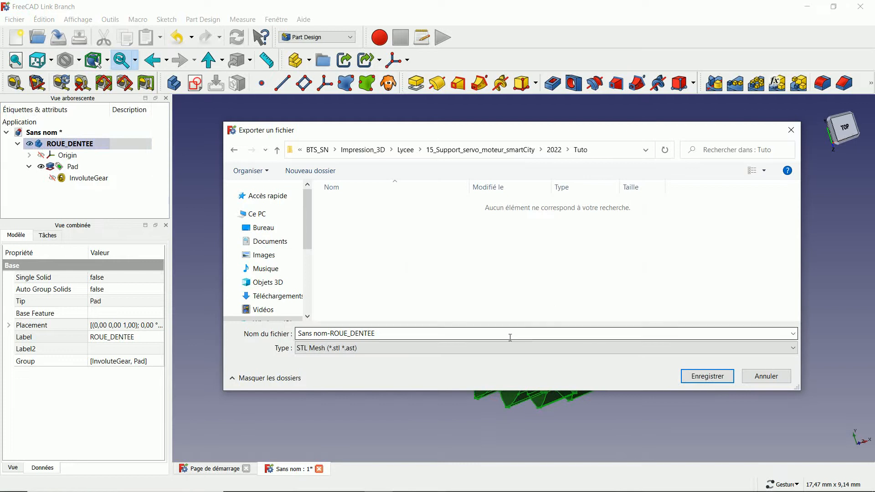
click(461, 348)
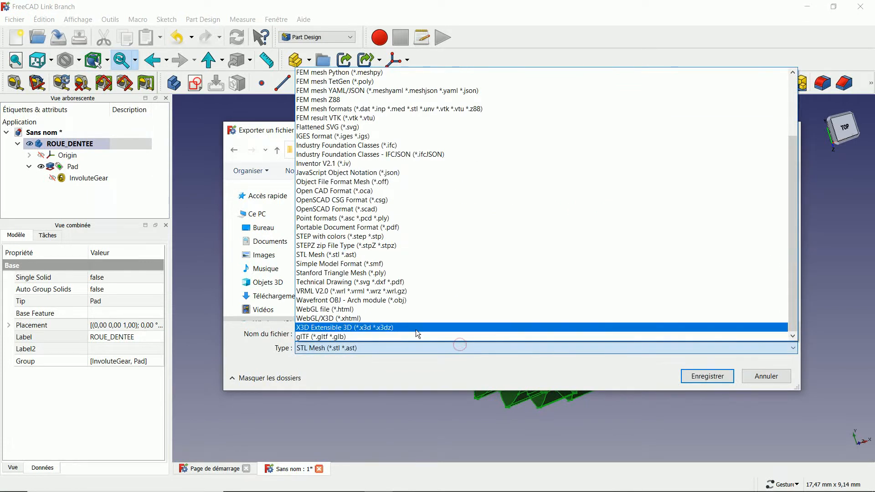
click(329, 237)
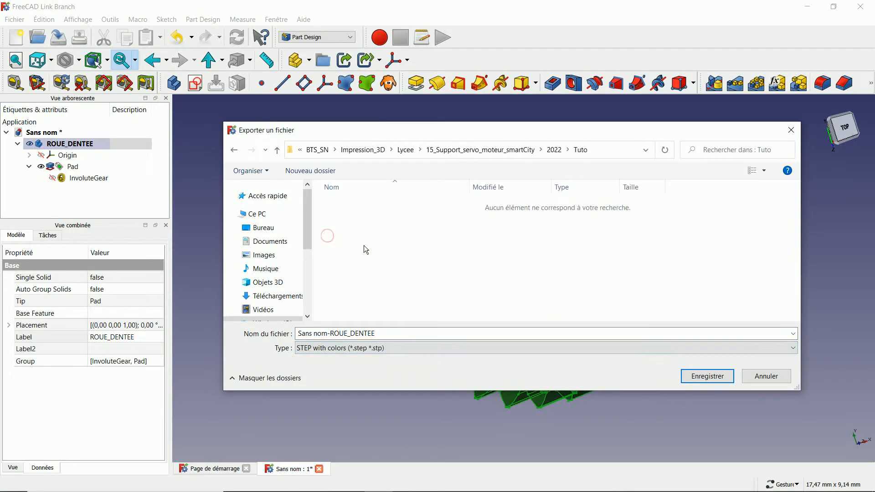
click(726, 380)
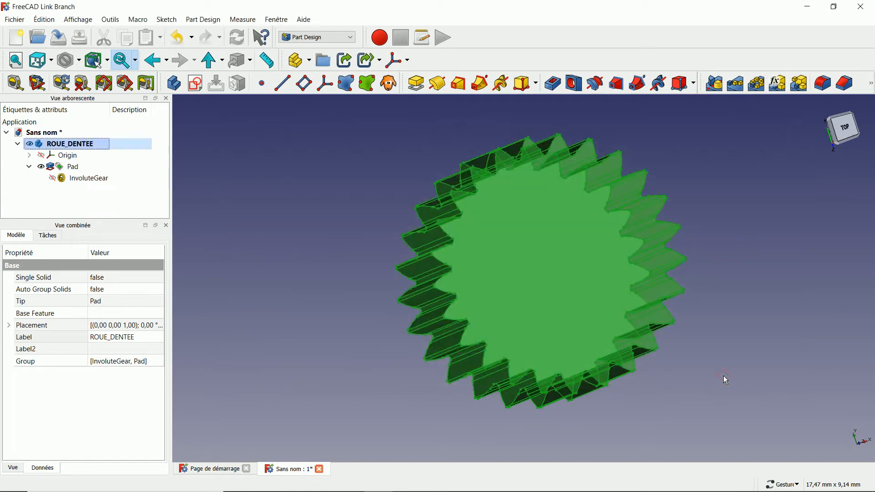
click(726, 379)
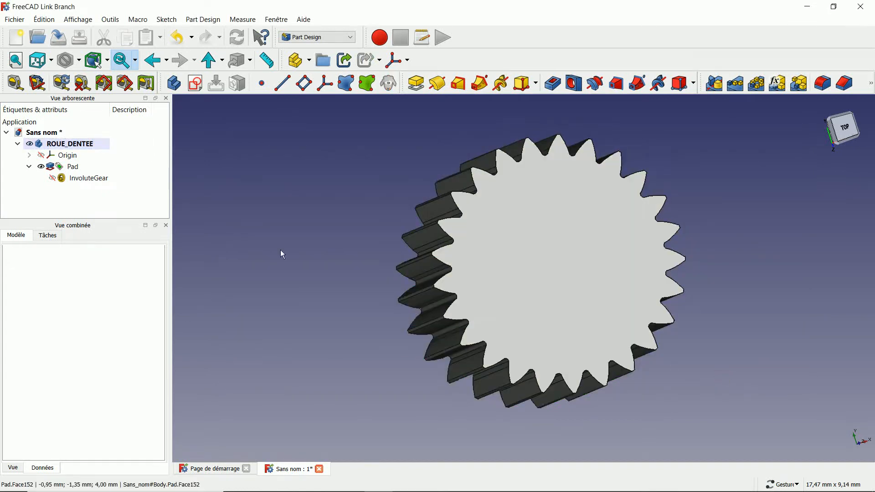
Save the gear document in the Tuto folder under the name ROUE_DENTEE
click(15, 20)
click(43, 118)
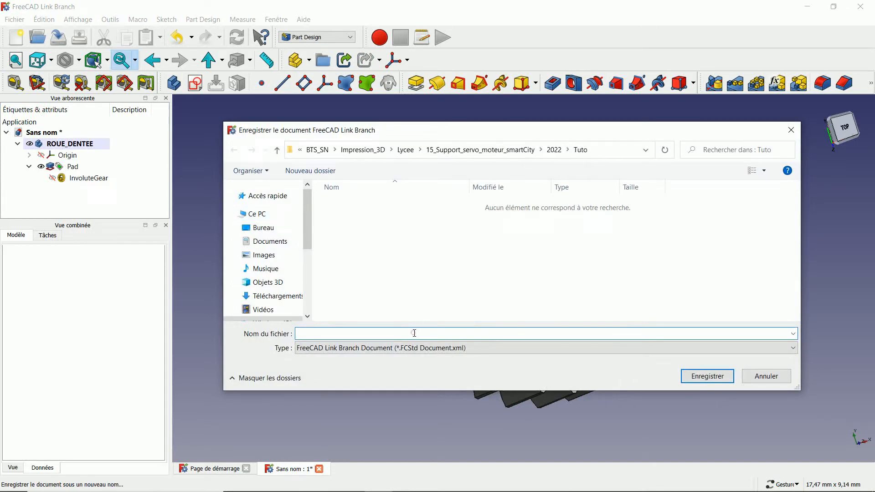
text(ROUE_DENTEE)
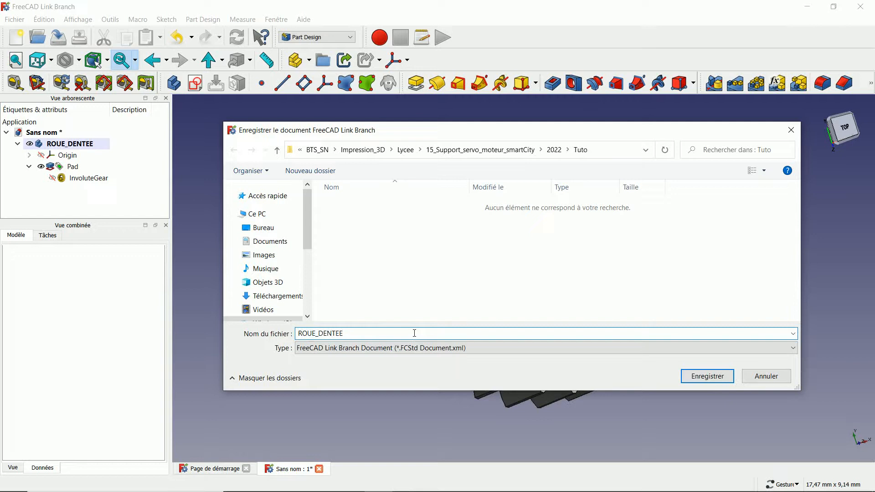
click(703, 376)
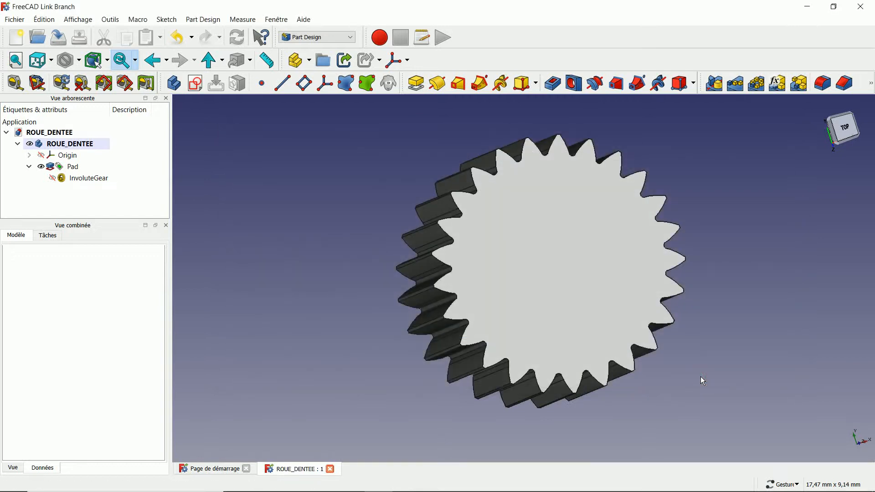
right_drag(454, 281, 437, 281)
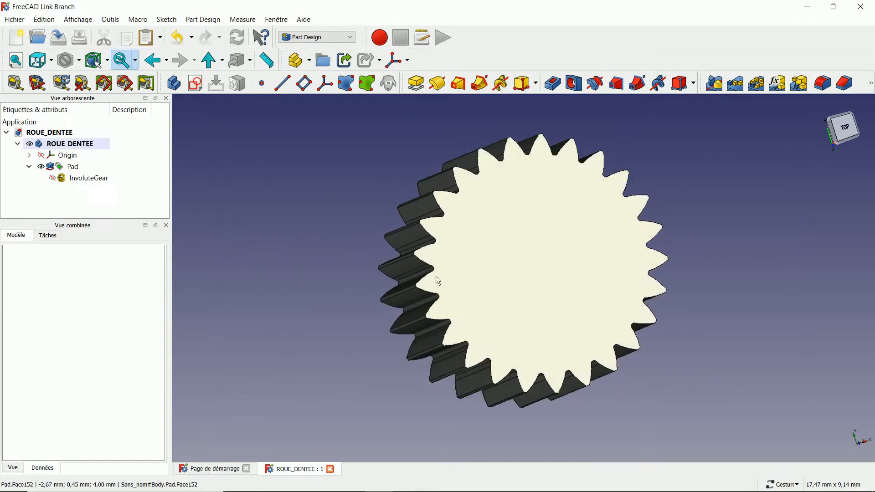
Create a new empty document and set its label to AdaptateurRoue_DENTEE
click(16, 37)
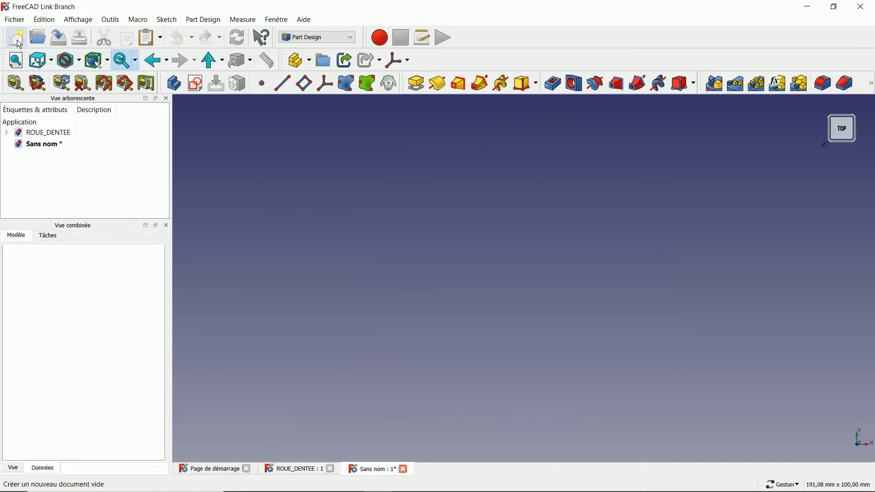
click(42, 144)
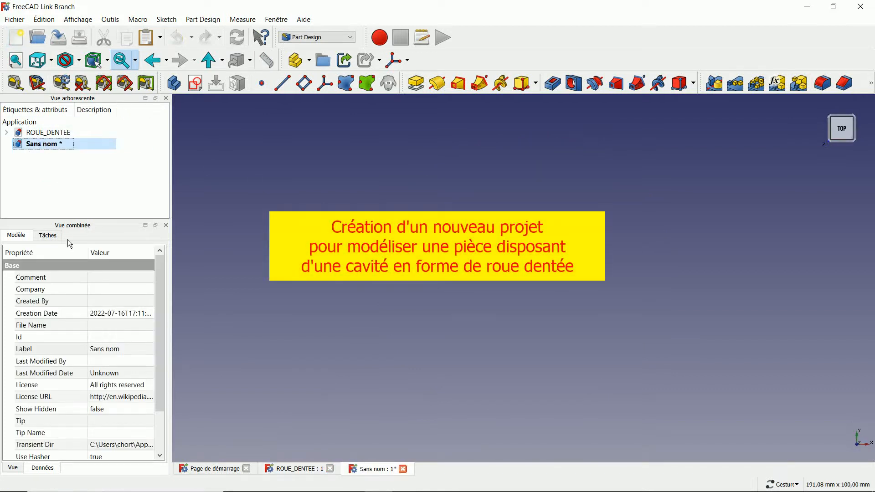
click(119, 349)
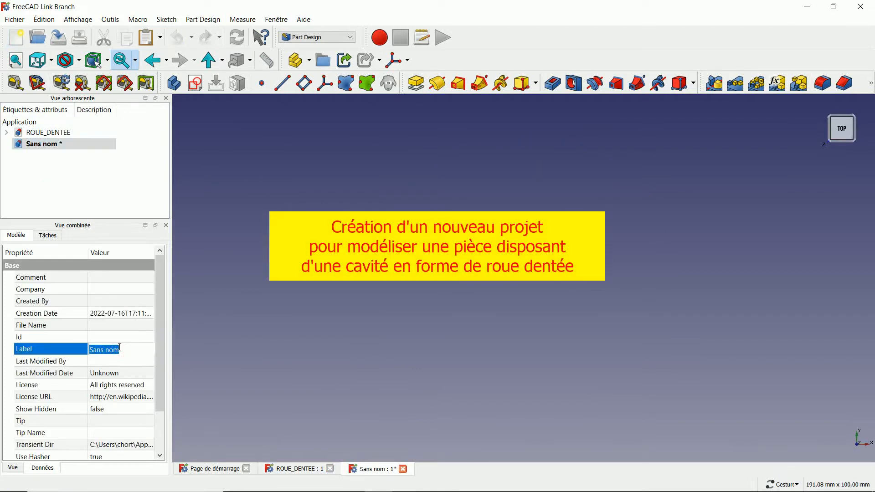
text(Adaptateur)
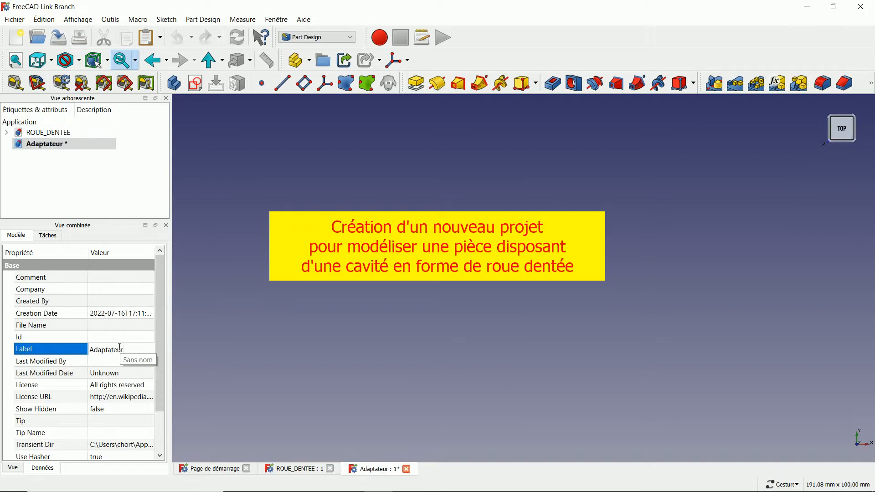
text(Roue_)
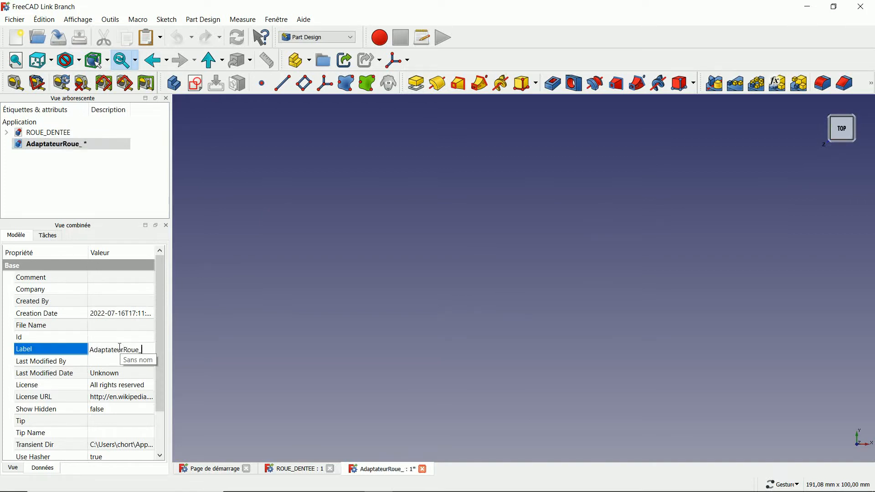
text(DENTEE)
key(Return)
Save the new document in the Tuto folder under the name Adaptateur_ROUE_DENTEE
click(14, 20)
click(43, 120)
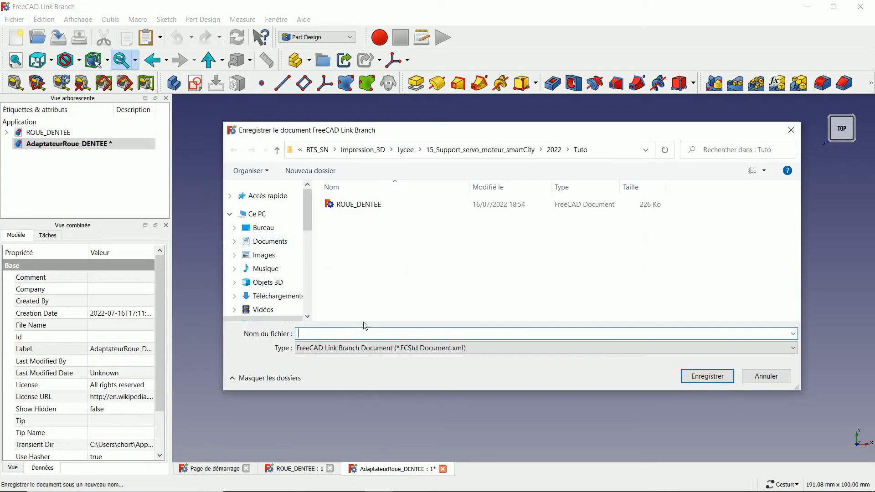
text(Adaptateur_ROUE_)
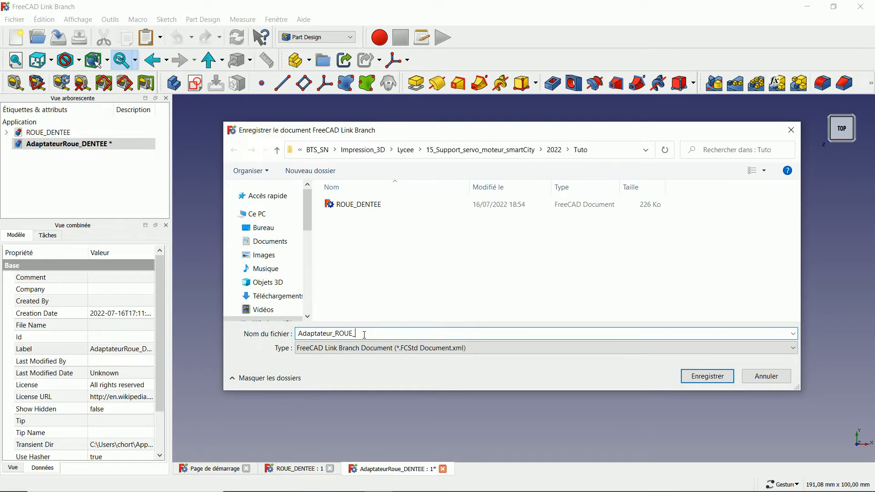
text(DENTEE)
key(Return)
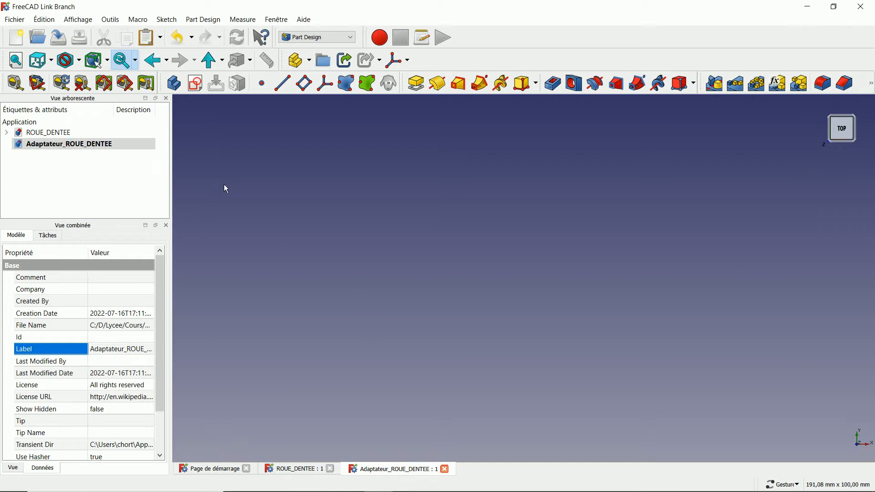
Create a new body in the adapter document and start a sketch attached to the XY plane
click(174, 83)
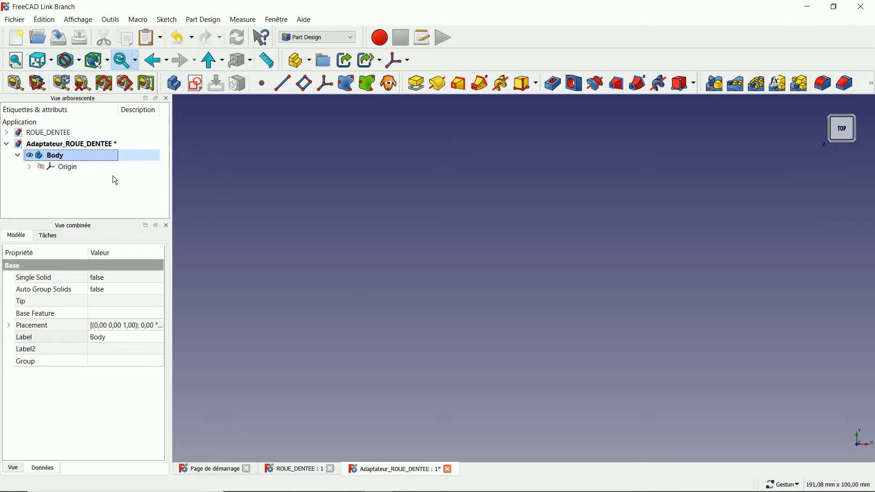
click(195, 83)
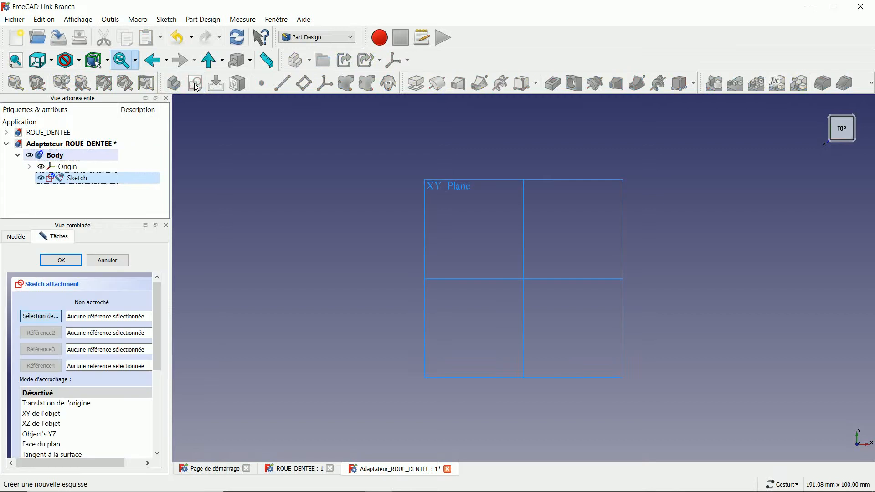
click(51, 414)
click(67, 258)
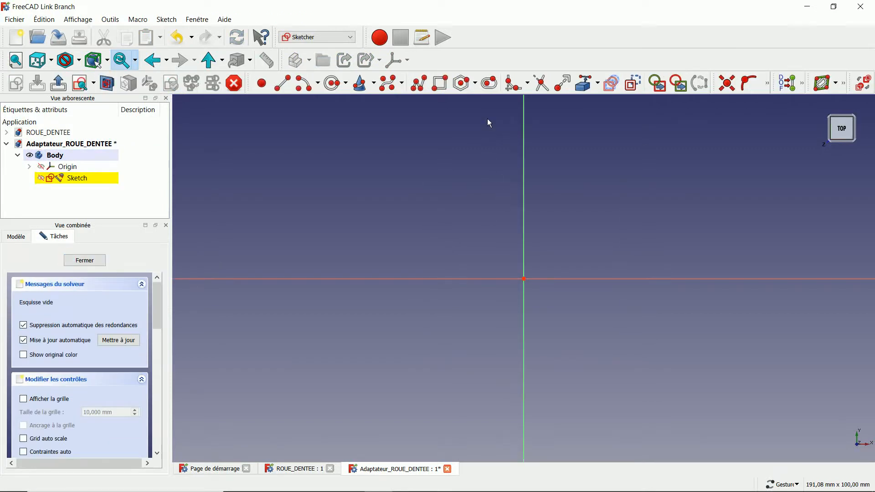
Sketch a circle and constrain its centre to coincide with the sketch origin
click(334, 84)
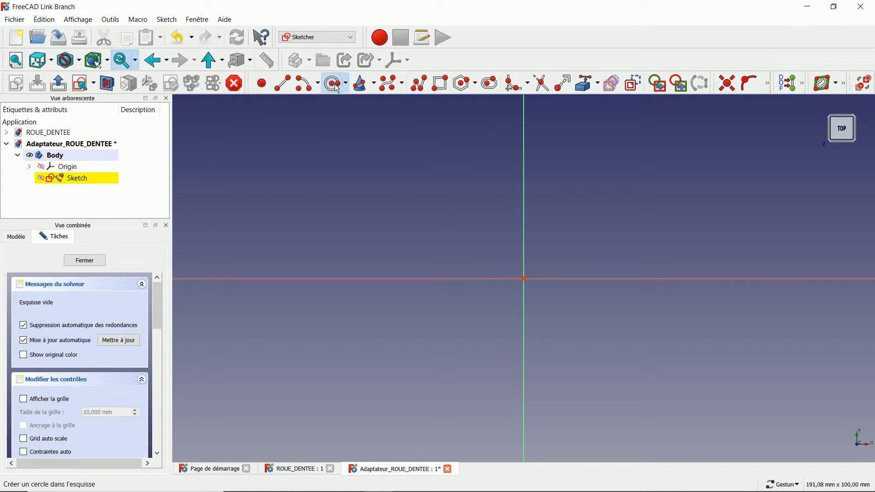
click(510, 266)
click(600, 327)
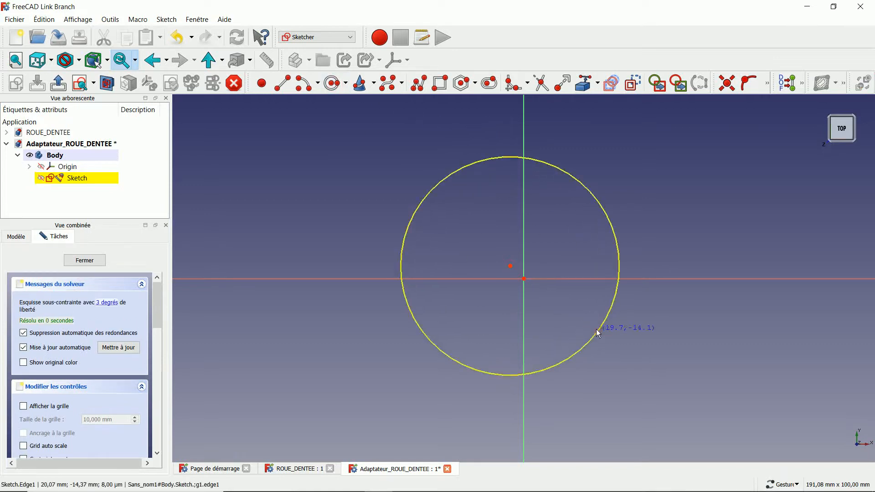
click(511, 268)
click(524, 279)
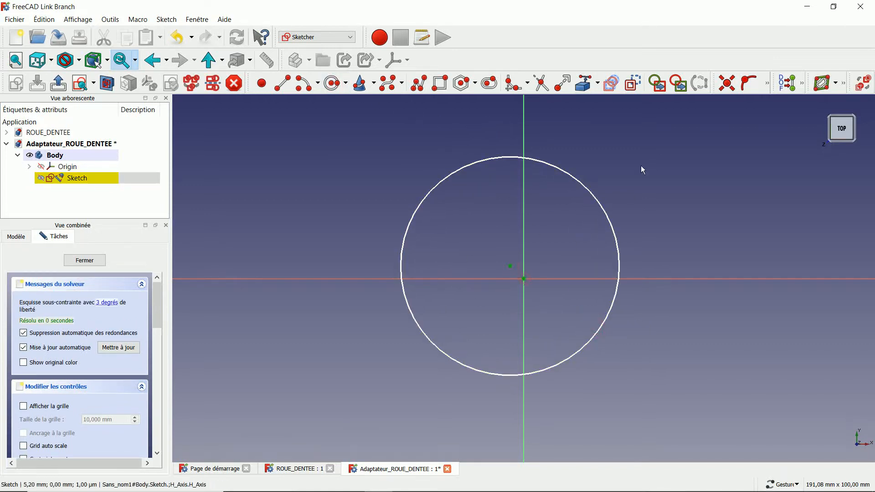
click(728, 84)
Constrain the circle's diameter to 10 mm and close the sketch
click(605, 206)
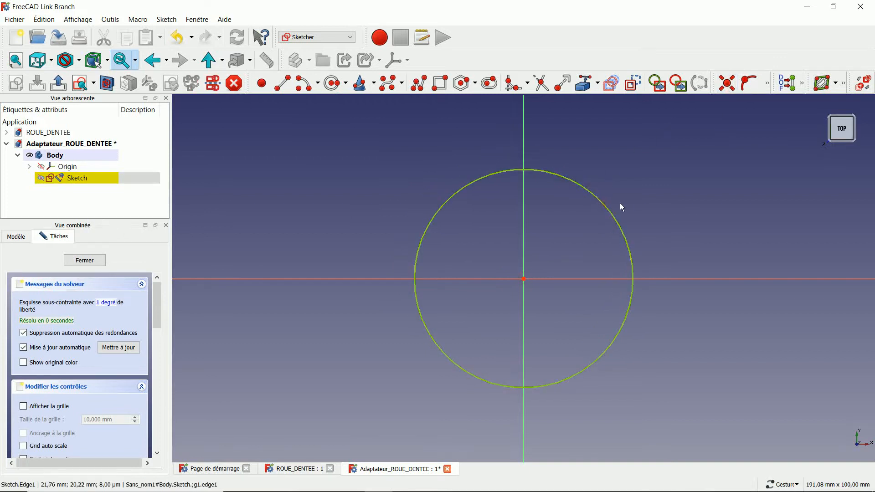
click(767, 85)
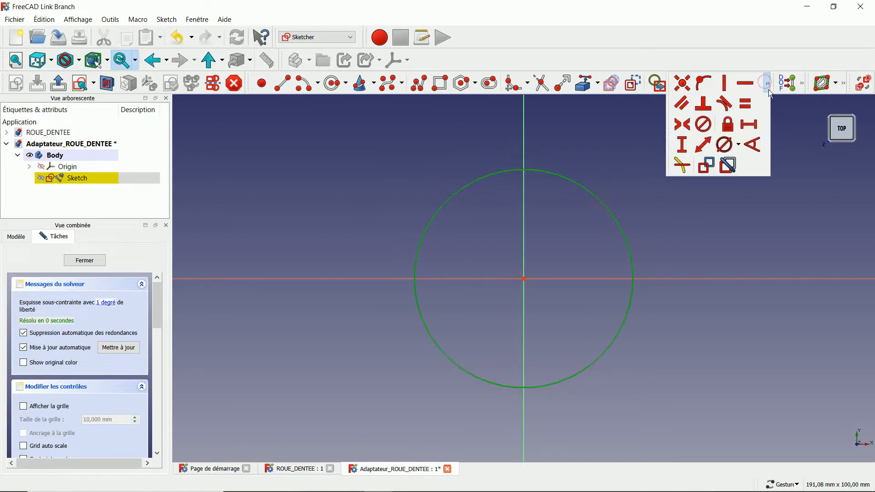
click(731, 149)
text(10)
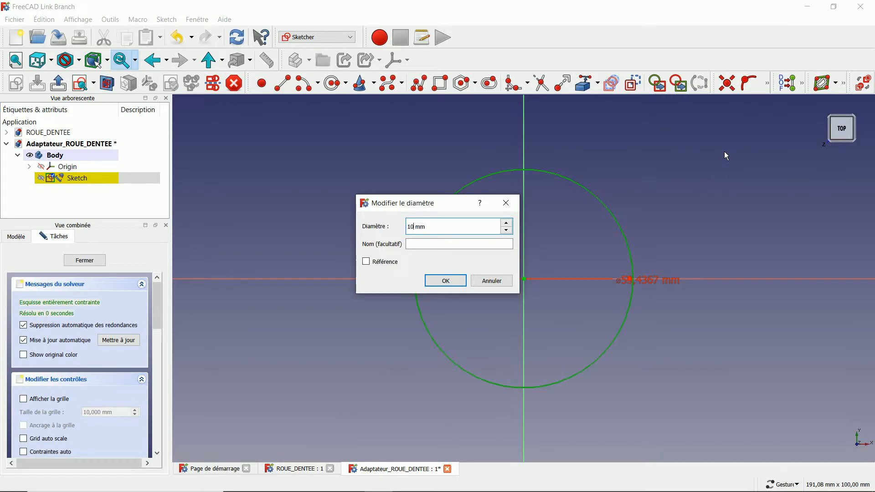
key(Return)
scroll(533, 286, up, 8)
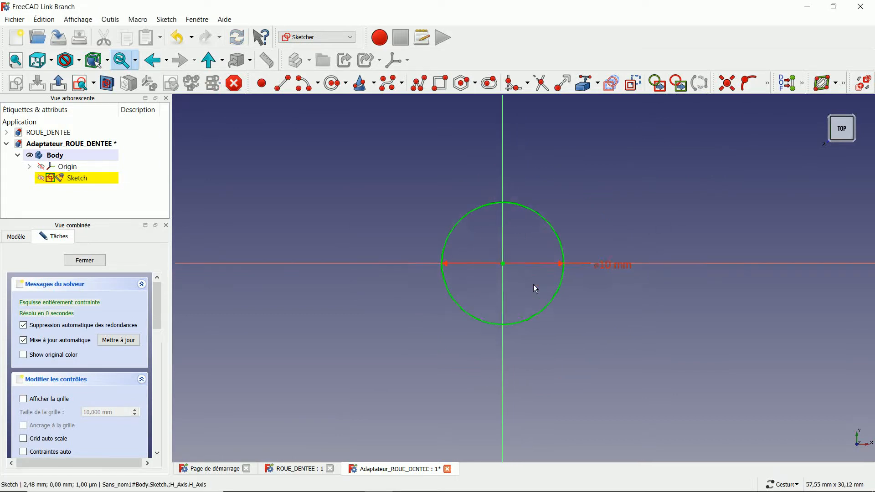
click(100, 261)
Pad the circle sketch to a length of 8 mm
click(83, 180)
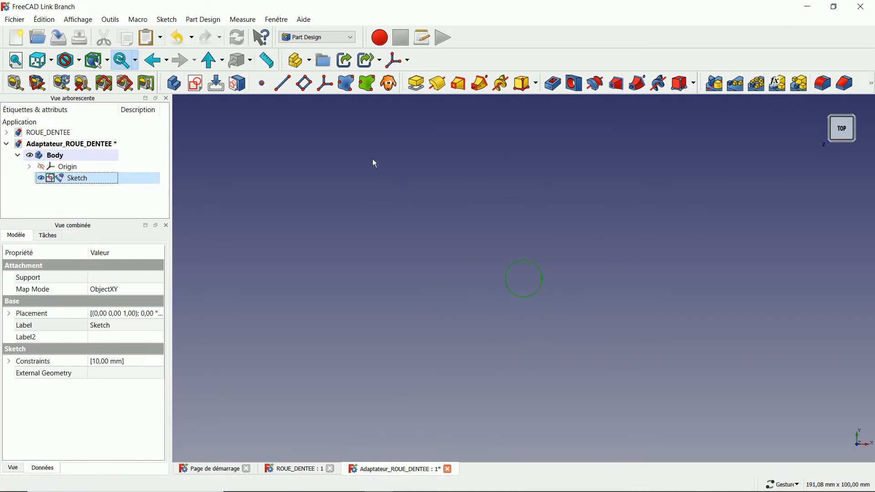
click(413, 85)
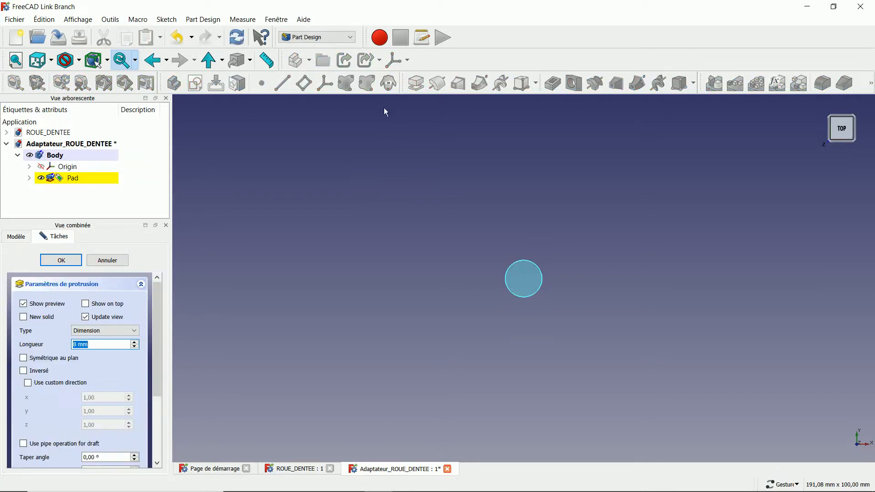
click(81, 260)
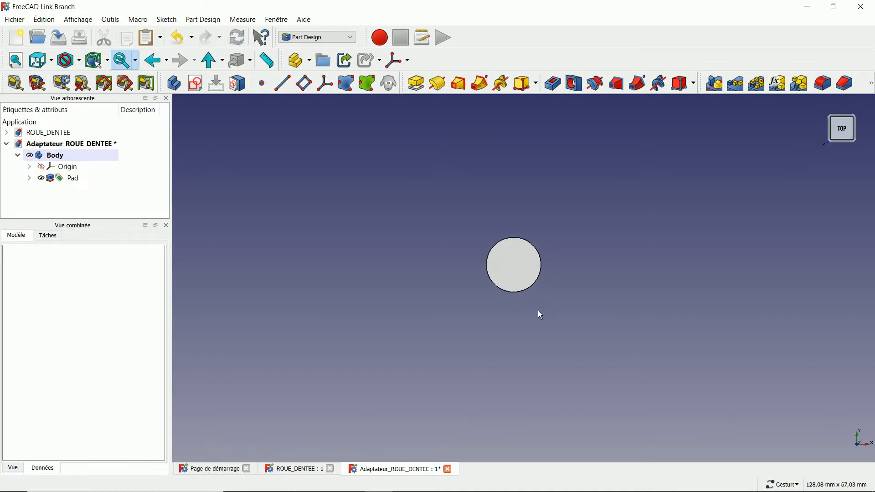
drag(533, 311, 517, 288)
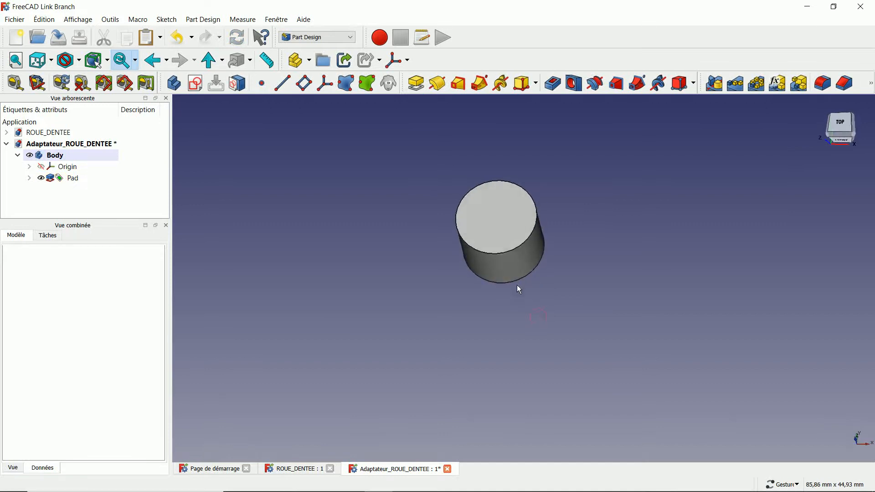
Import "Sans nom-ROUE_DENTEE.step" from the Tuto folder into the adapter document
click(59, 159)
click(14, 20)
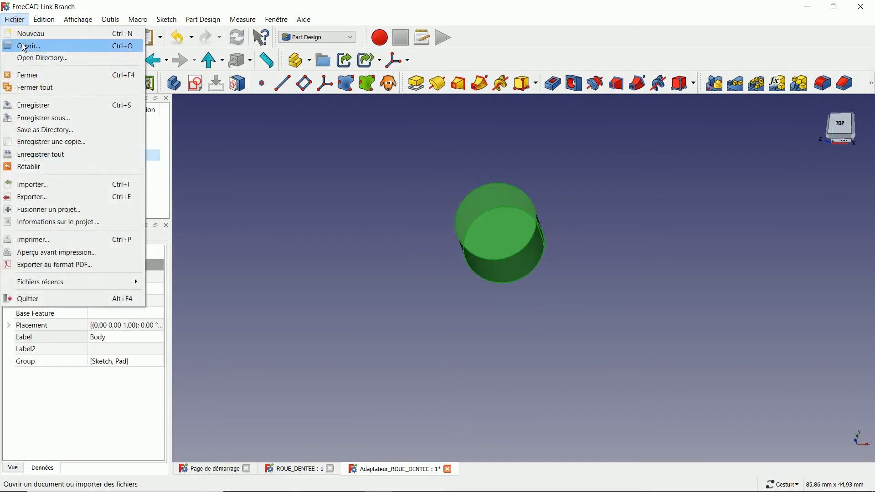
click(38, 182)
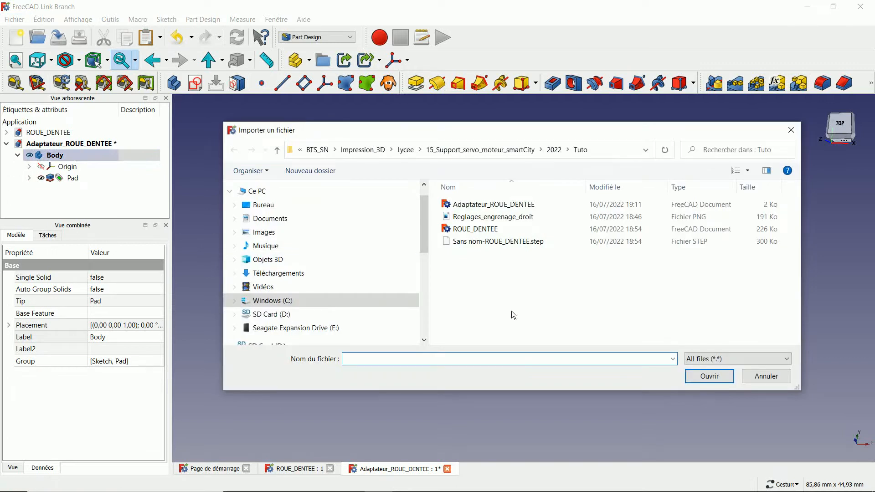
click(519, 242)
click(704, 378)
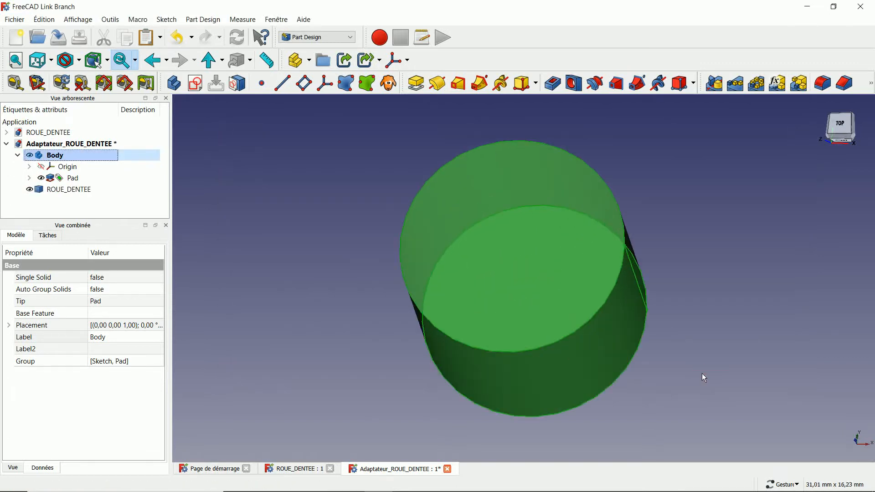
click(694, 366)
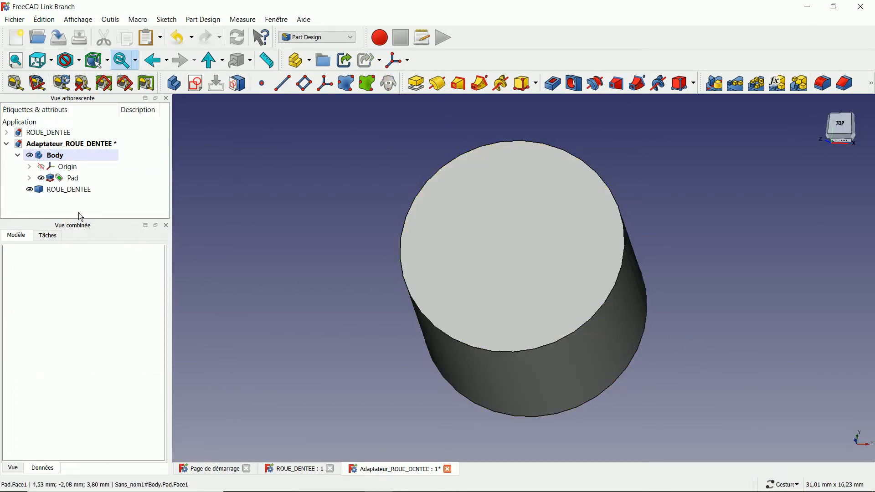
Subtract the imported ROUE_DENTEE solid from the cylinder body with a Boolean cut in the Part workbench
click(71, 189)
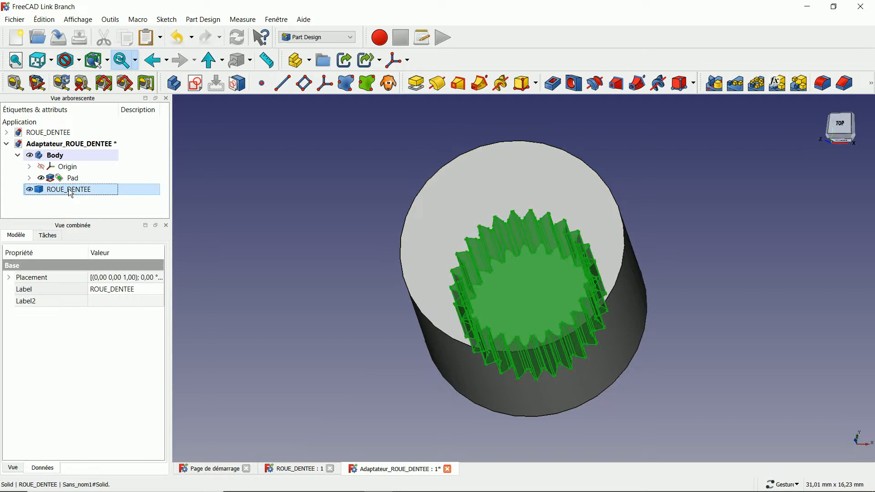
click(82, 204)
click(57, 155)
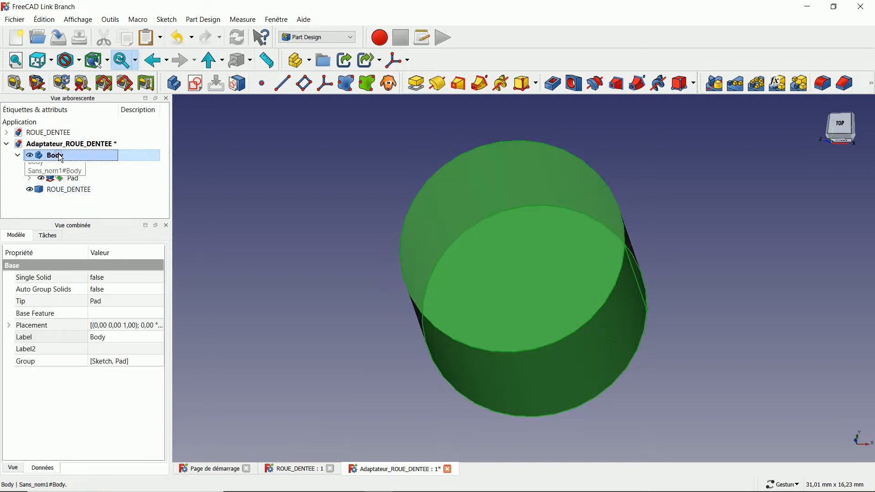
ctrl+click(79, 190)
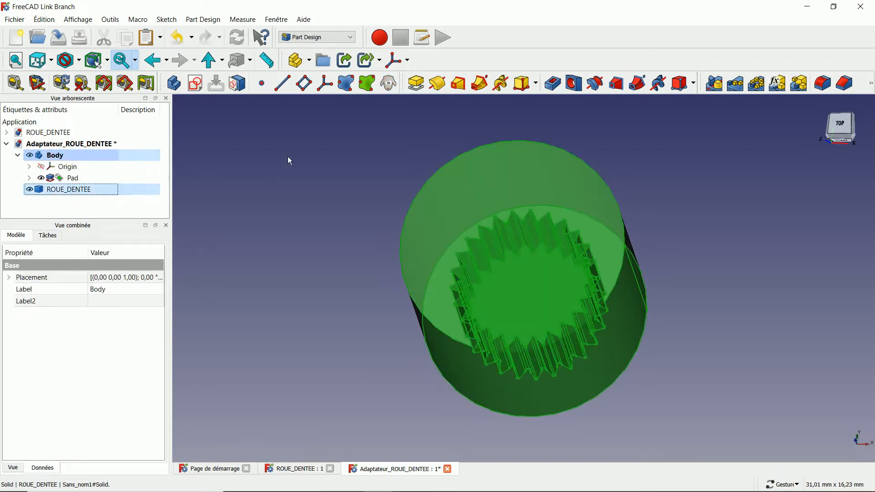
click(316, 37)
click(310, 197)
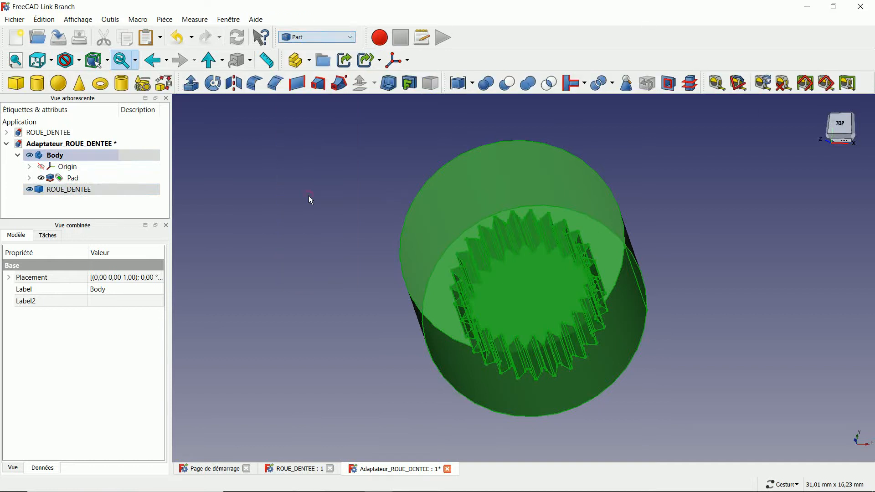
click(507, 83)
drag(737, 280, 351, 227)
drag(734, 266, 696, 261)
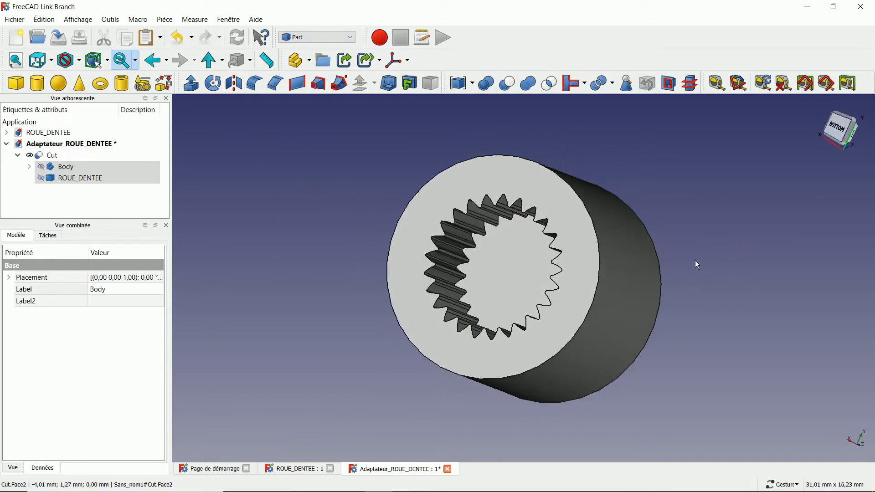
Save the document and export the Cut object to the Tuto folder as Adaptateur_ROUE_DENTEE-Cut in STL Mesh format
click(57, 37)
click(55, 156)
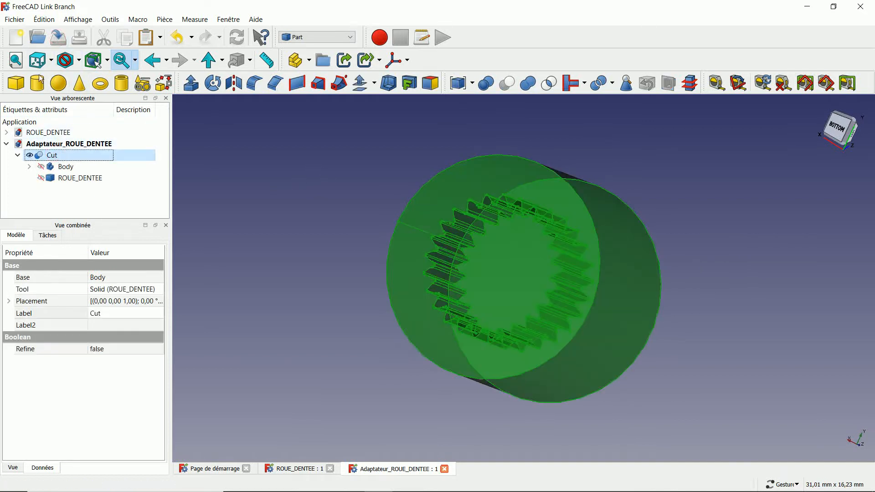
click(15, 19)
click(33, 196)
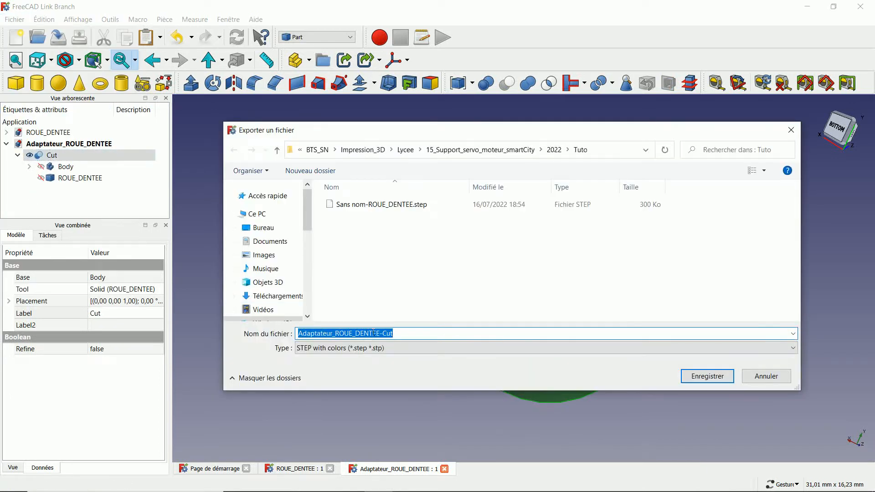
click(396, 348)
click(337, 253)
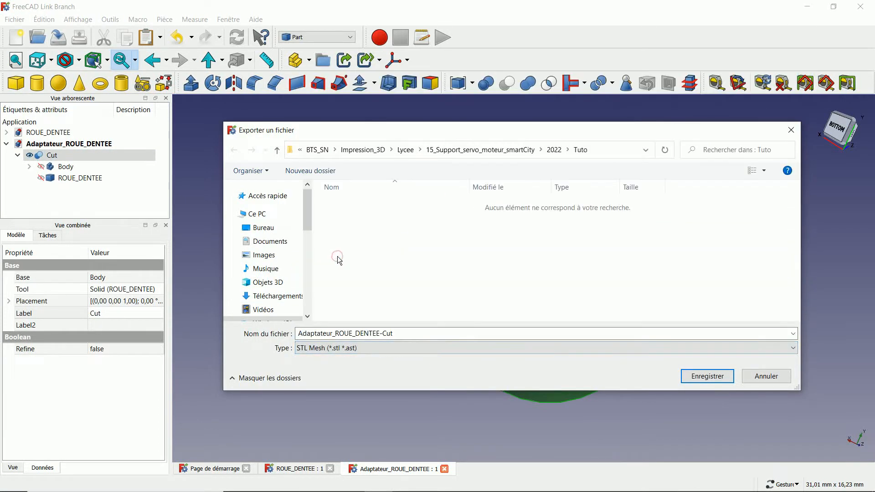
click(716, 380)
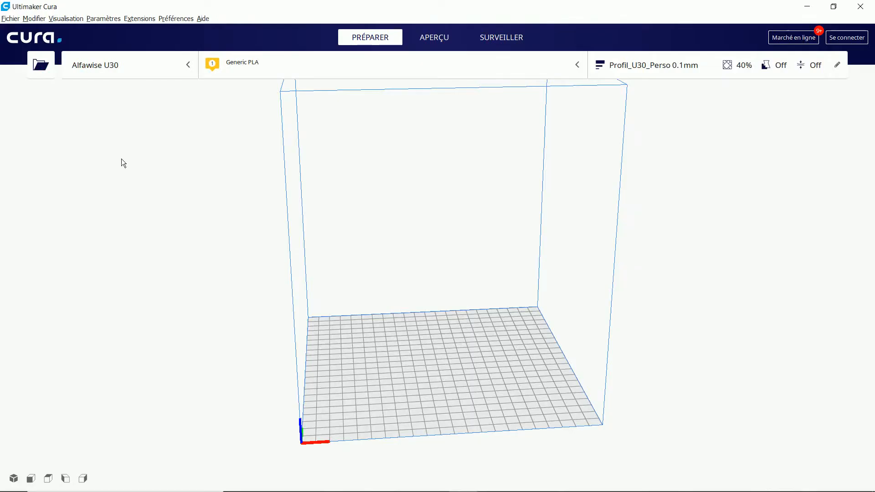
Switch to Ultimaker Cura and load the Adaptateur_ROUE_DENTEE-Cut model from the Tuto folder onto the build plate
click(10, 18)
click(24, 39)
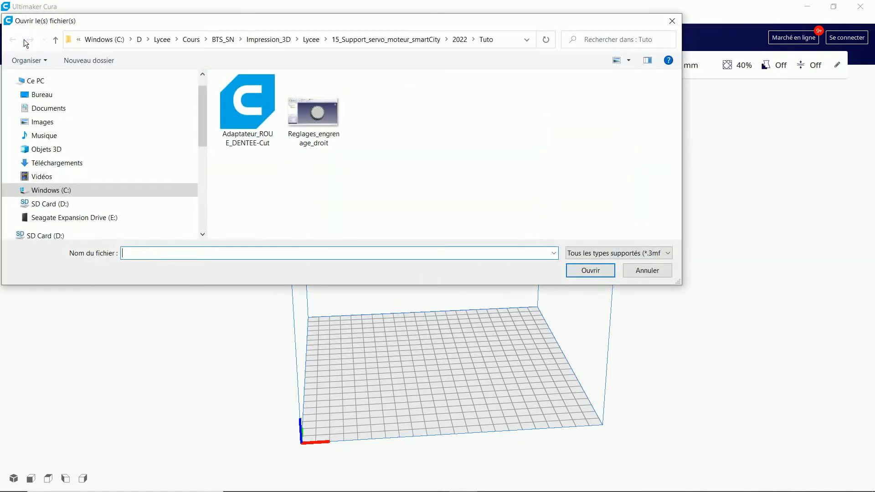
click(273, 142)
click(583, 274)
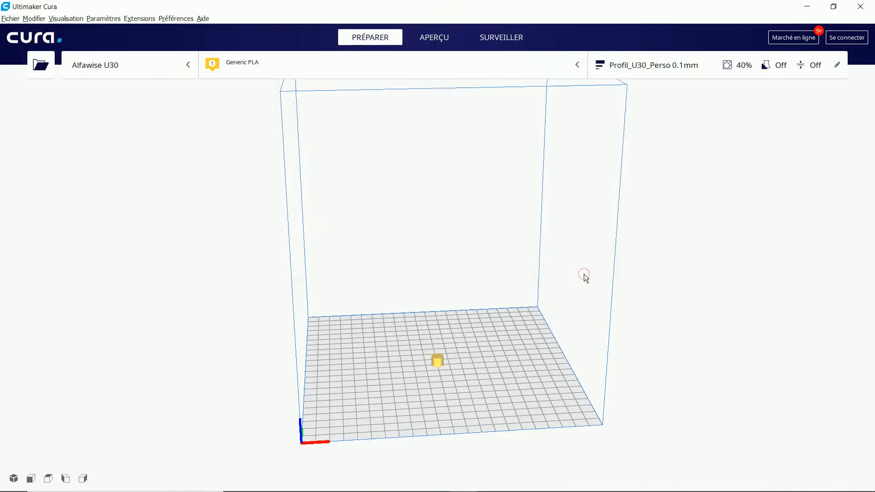
scroll(434, 359, up, 10)
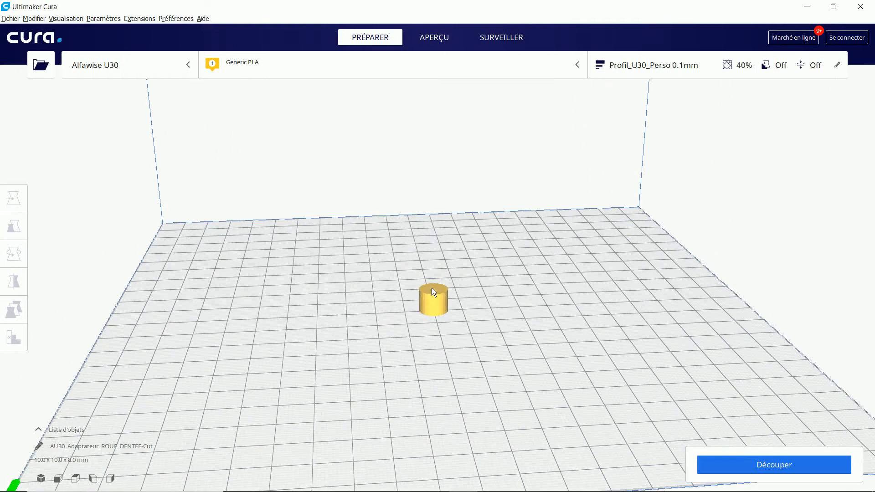
Rotate the adapter upside down so its gear-shaped cavity faces up on the build plate
click(430, 289)
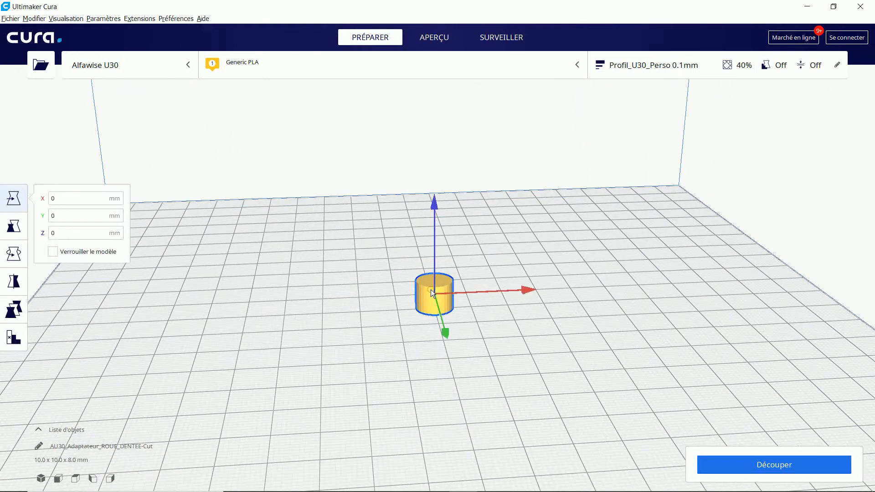
click(14, 253)
drag(398, 222, 478, 324)
click(516, 384)
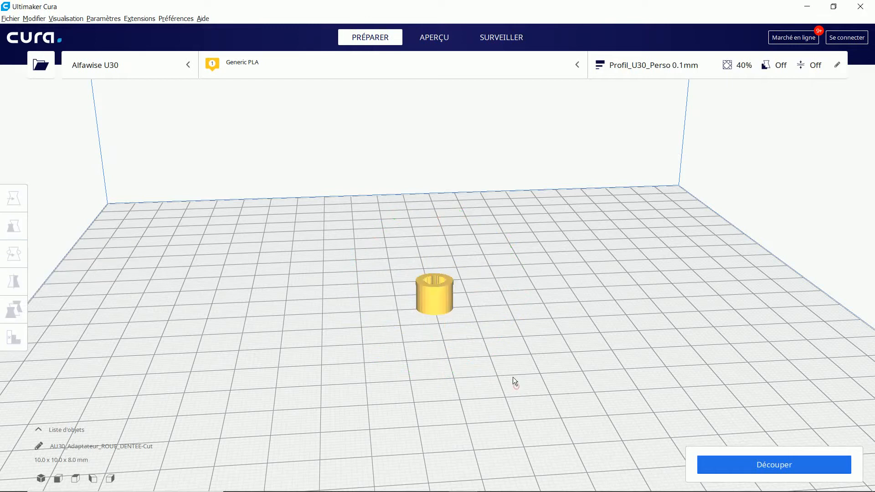
Examine the gear cavity up close and open the print settings to check the layer heights
scroll(436, 278, up, 5)
scroll(436, 281, up, 2)
right_drag(458, 282, 539, 121)
scroll(535, 152, up, 6)
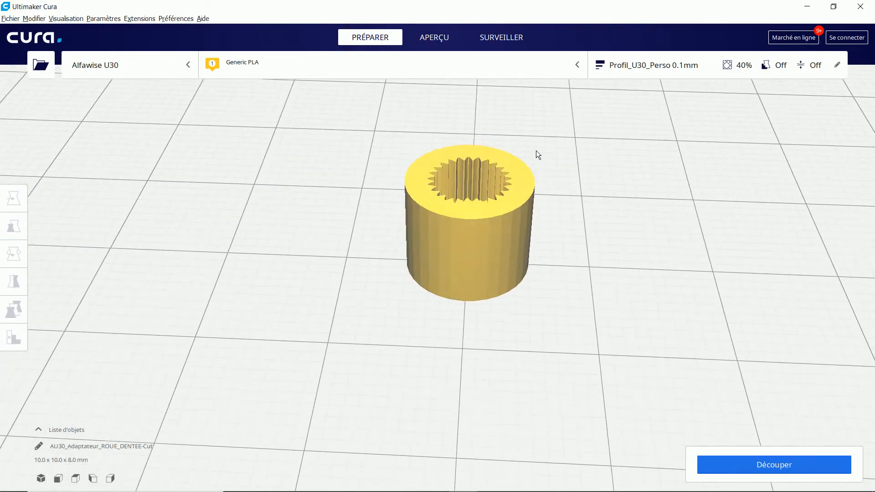
scroll(530, 136, down, 5)
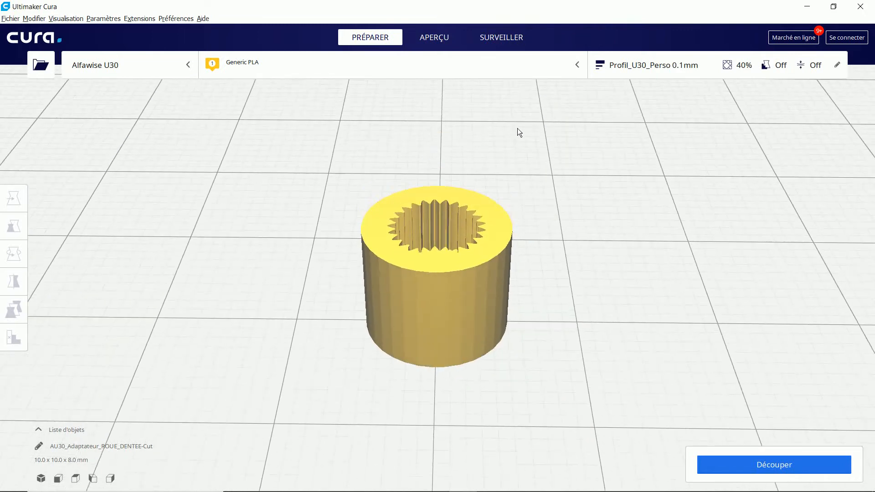
click(837, 65)
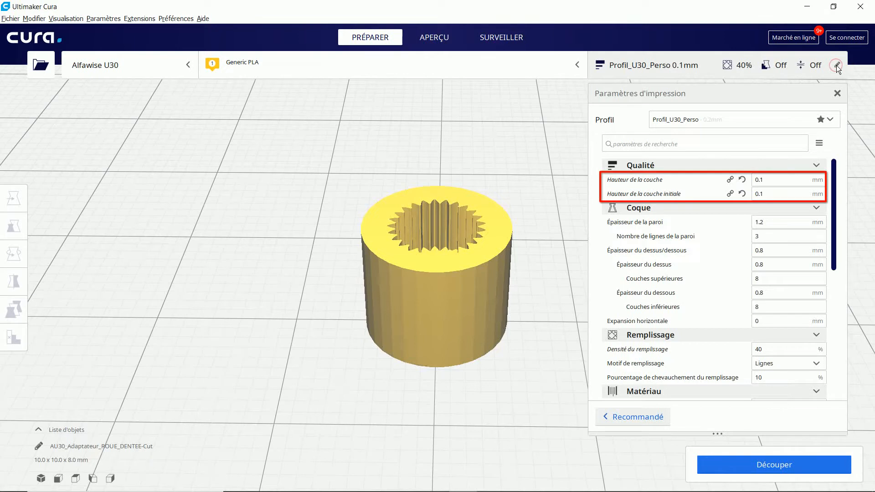
Review the remaining print settings down to the special modes, slice the adapter, and close the settings
drag(835, 166, 830, 297)
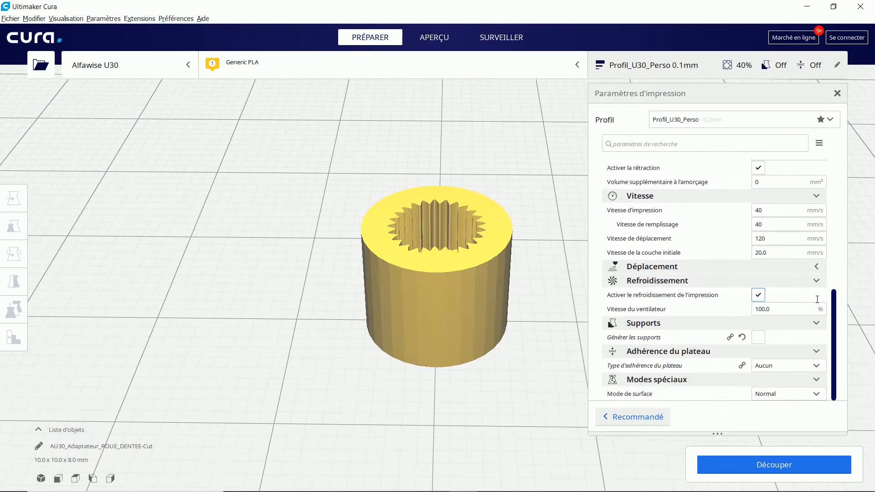
click(791, 467)
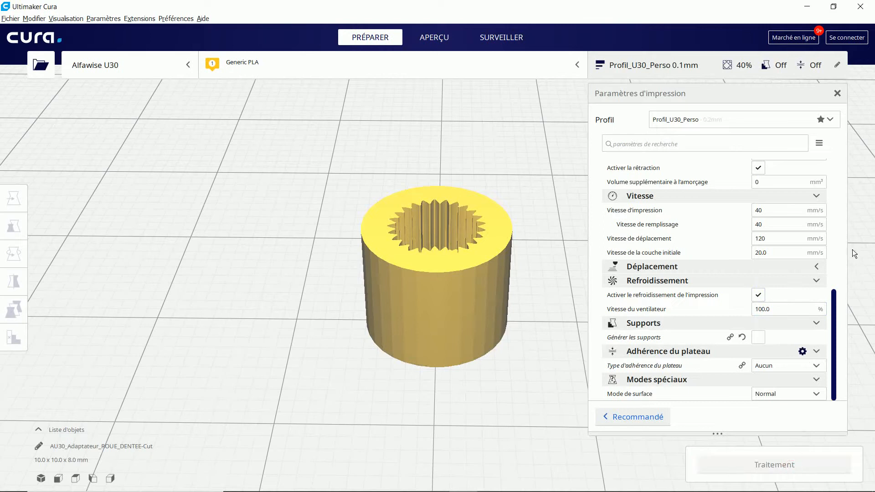
click(837, 67)
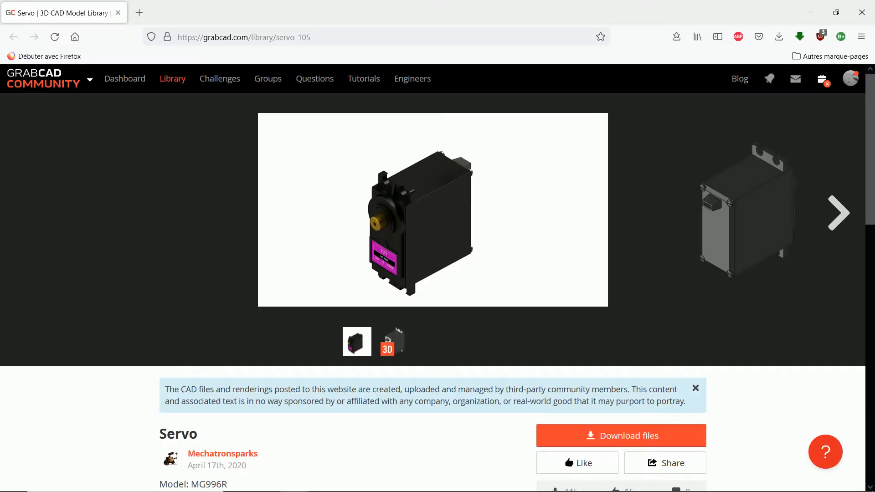
Switch to the GrabCAD Servo page for the MG996R in Firefox and save its files as servo-105.snapshot.1.zip
scroll(437, 278, down, 5)
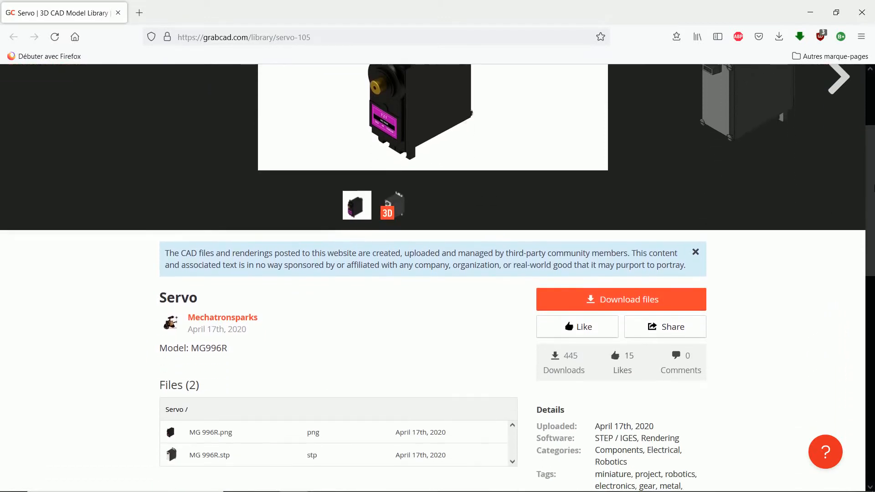
scroll(438, 278, down, 1)
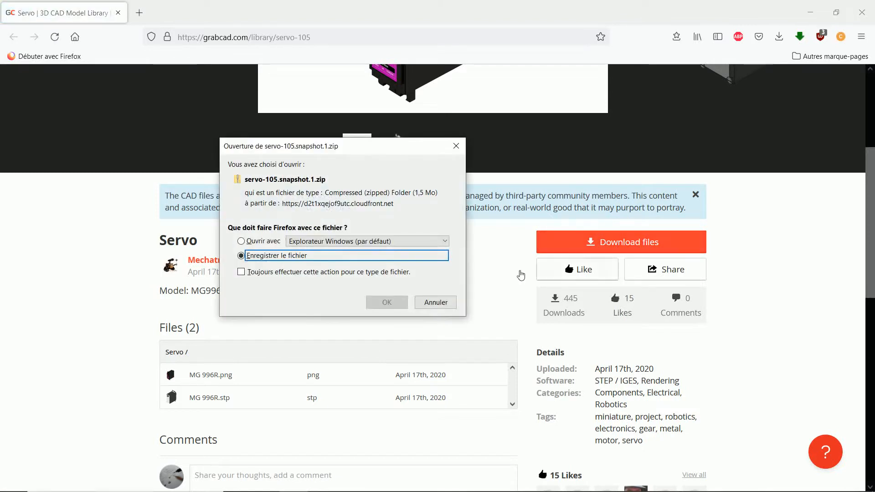
click(387, 303)
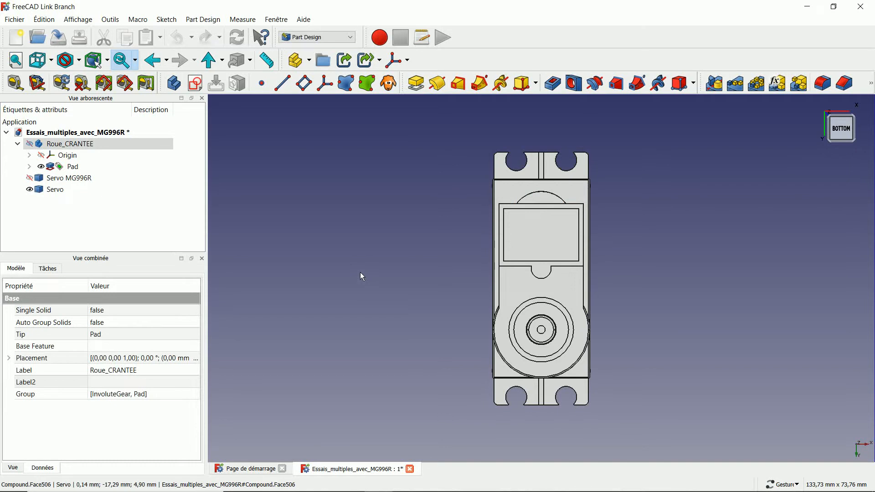
Switch to FreeCAD and toggle the Roue_CRANTEE gear over the Servo's shaft in bottom view to compare their fit
drag(362, 275, 464, 264)
key(5)
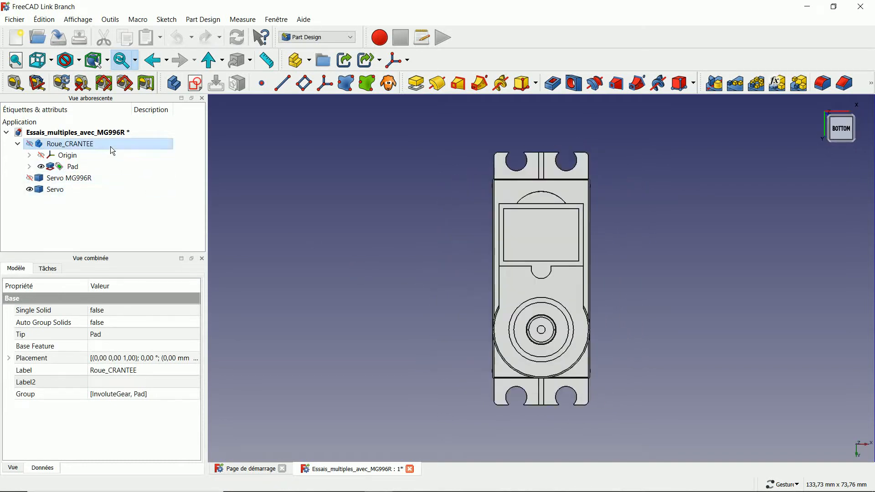
key(space)
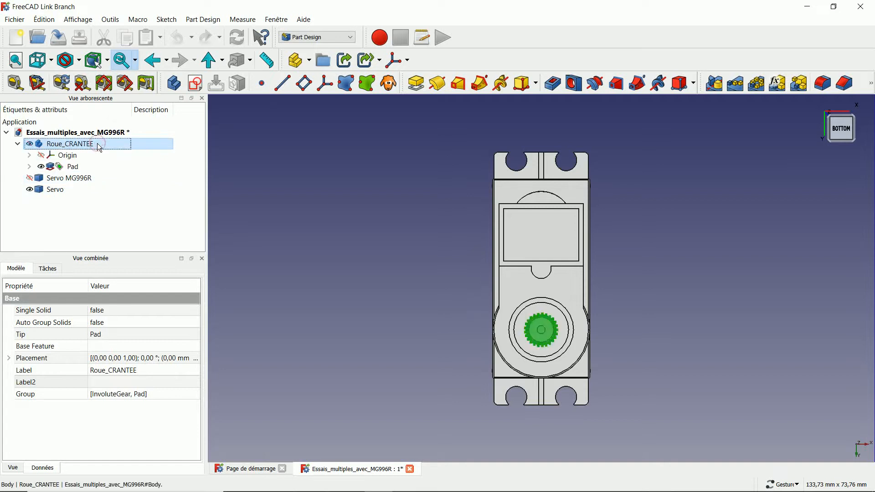
scroll(524, 342, up, 3)
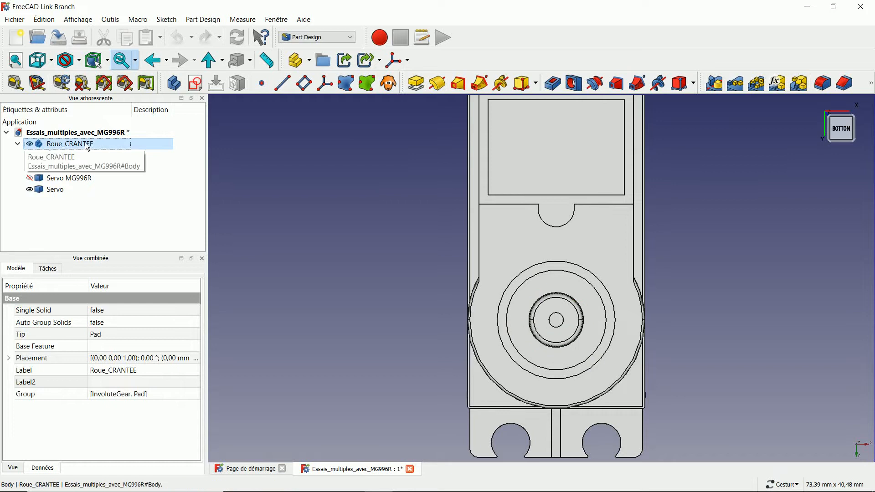
key(space)
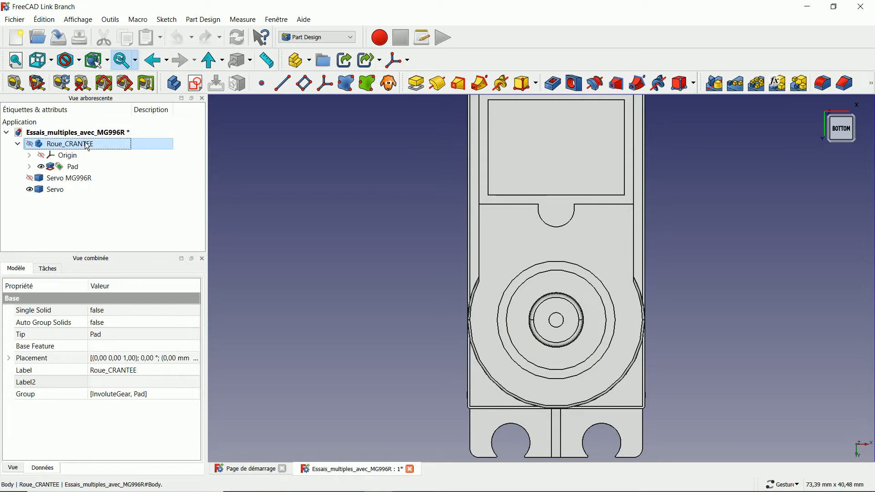
Hide Servo, display Servo MG996R instead, and toggle Roue_CRANTEE over its toothed shaft to compare the teeth
click(55, 194)
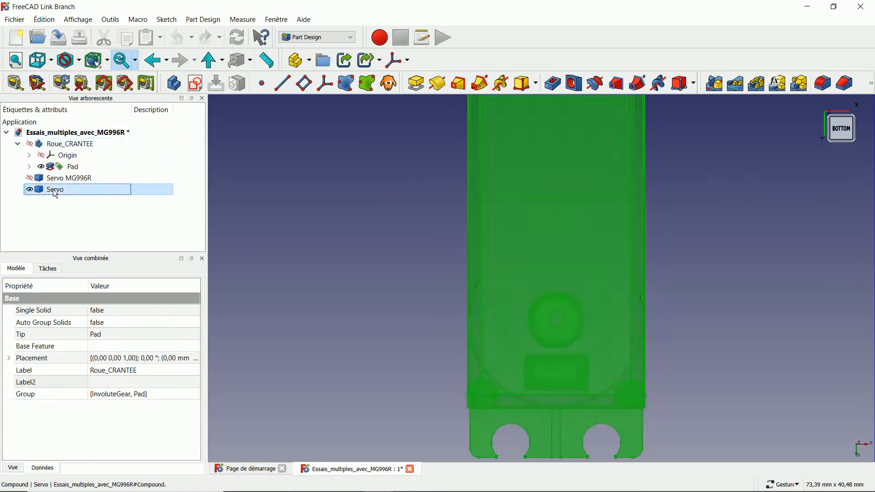
key(space)
click(83, 182)
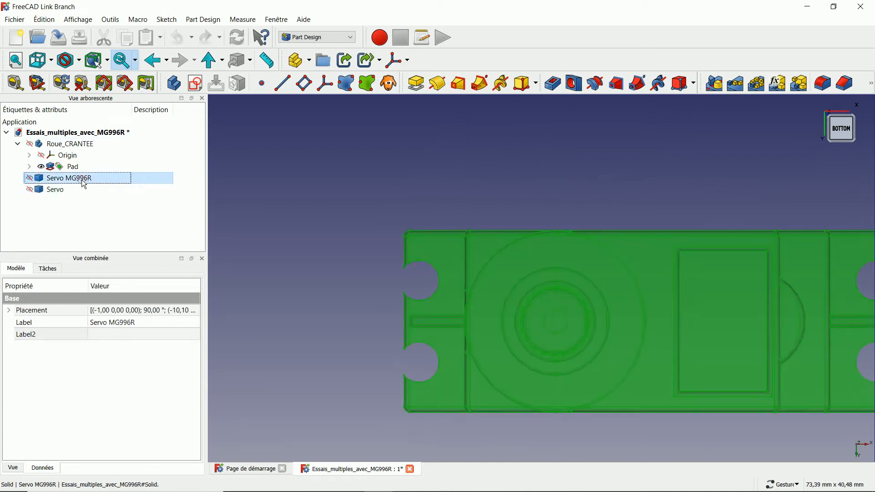
click(87, 145)
key(space)
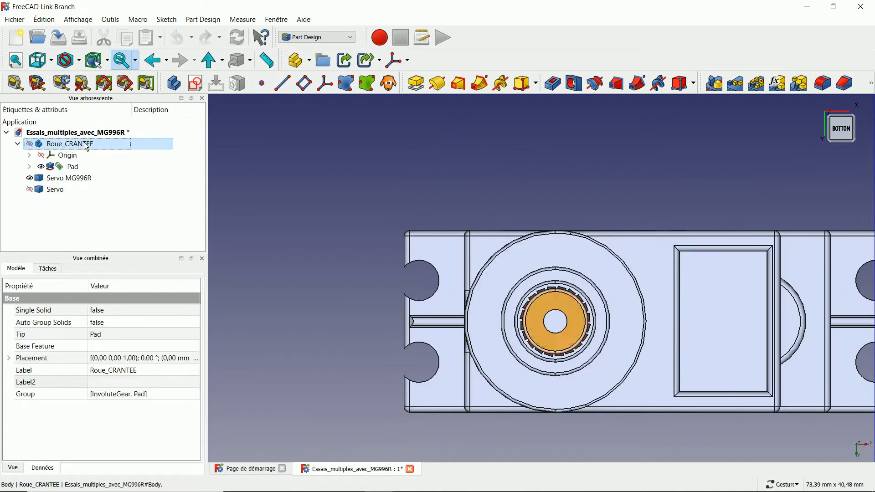
key(space)
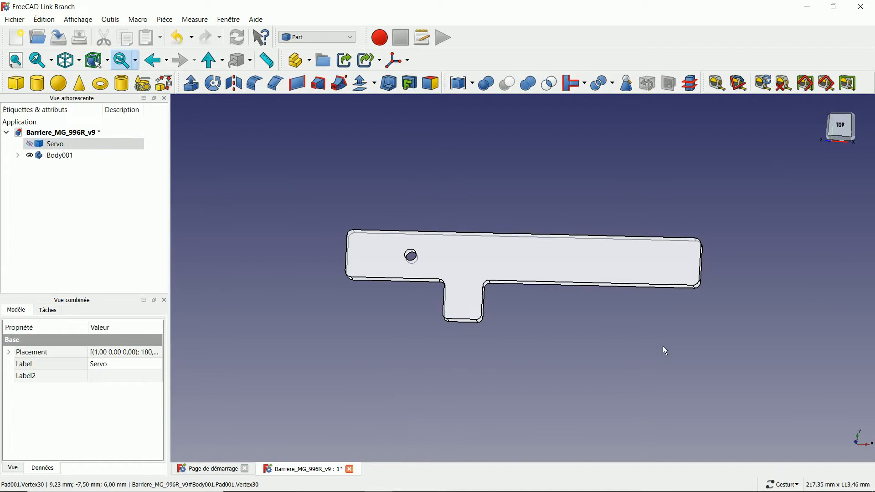
Import ROUE_DENTEE_0-23-ROUE_DENTEE_Ep3mm.step from the Tuto folder into the Barriere_MG_996R_v9 document
drag(768, 278, 749, 282)
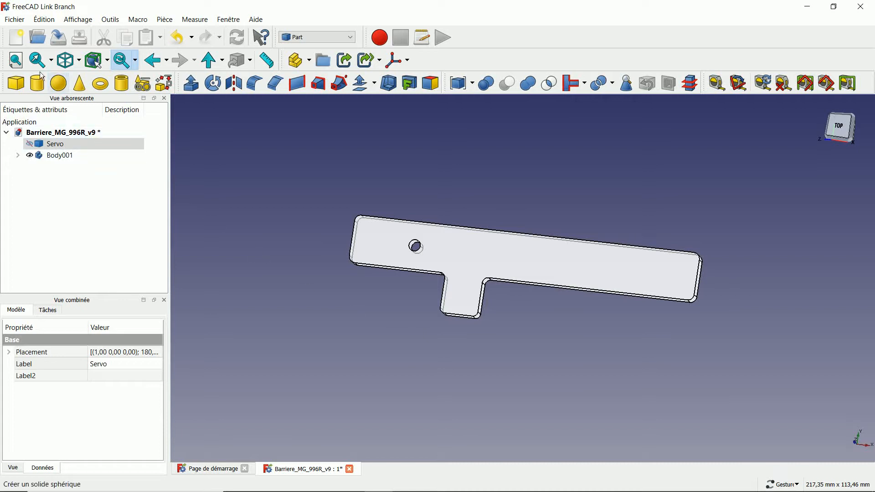
click(15, 19)
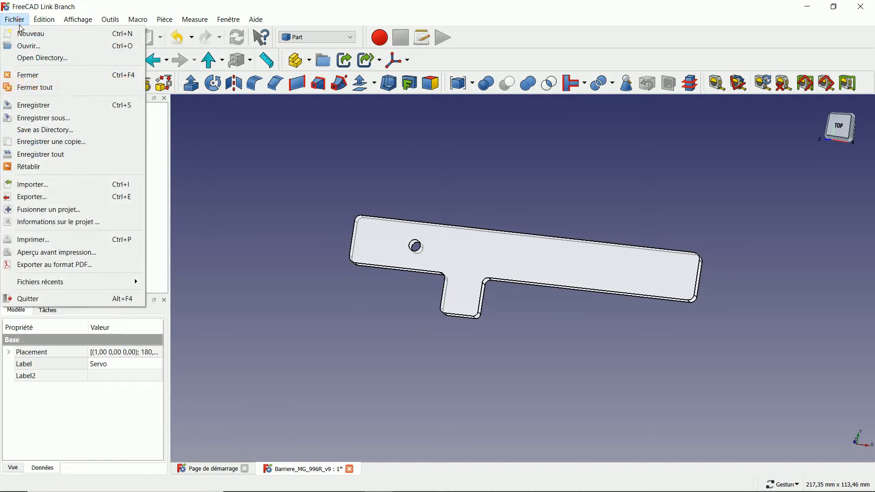
click(47, 185)
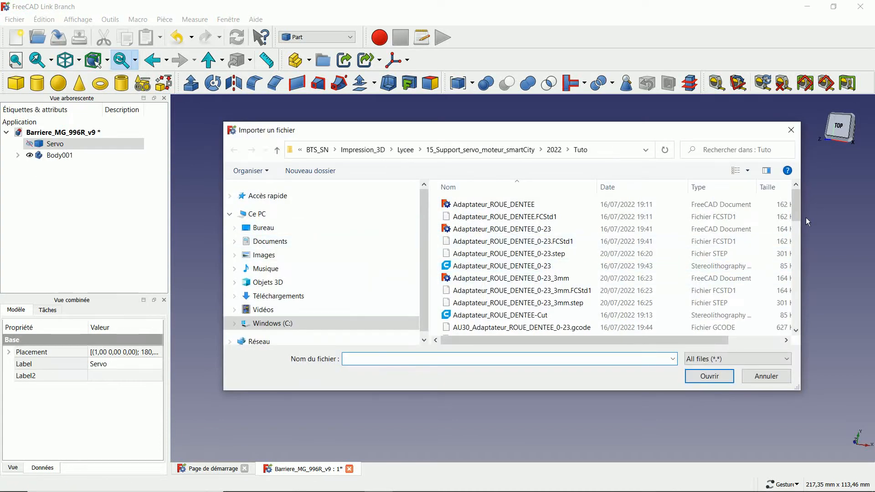
drag(795, 198, 814, 305)
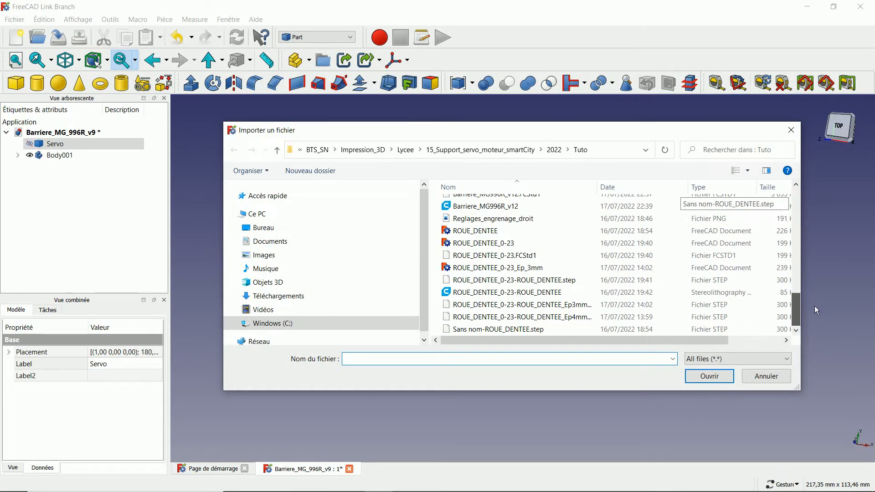
click(576, 303)
click(712, 376)
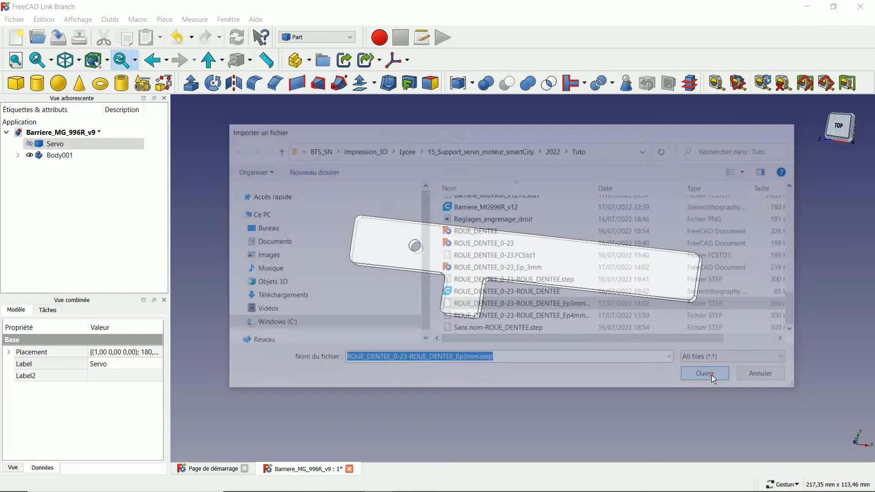
Transform the imported gear Pad by translating it 2 mm along its Z axis into the barrier's thickness
drag(746, 288, 445, 260)
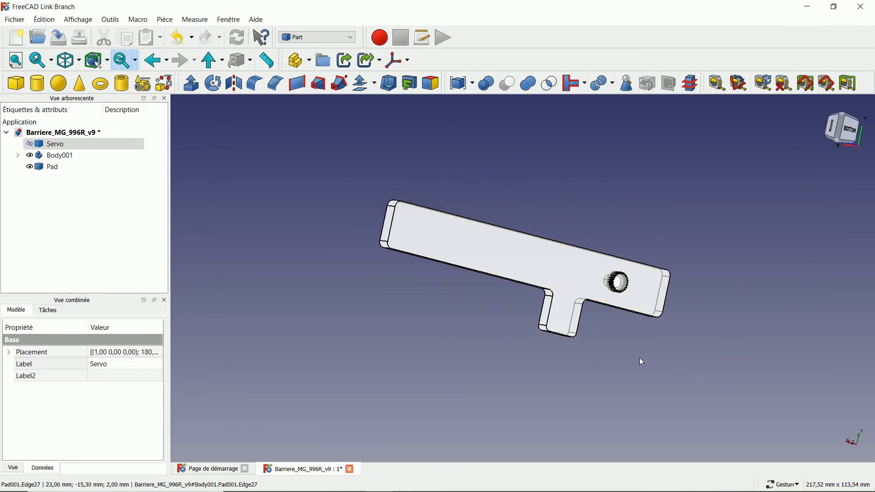
drag(610, 316, 630, 278)
scroll(641, 329, up, 4)
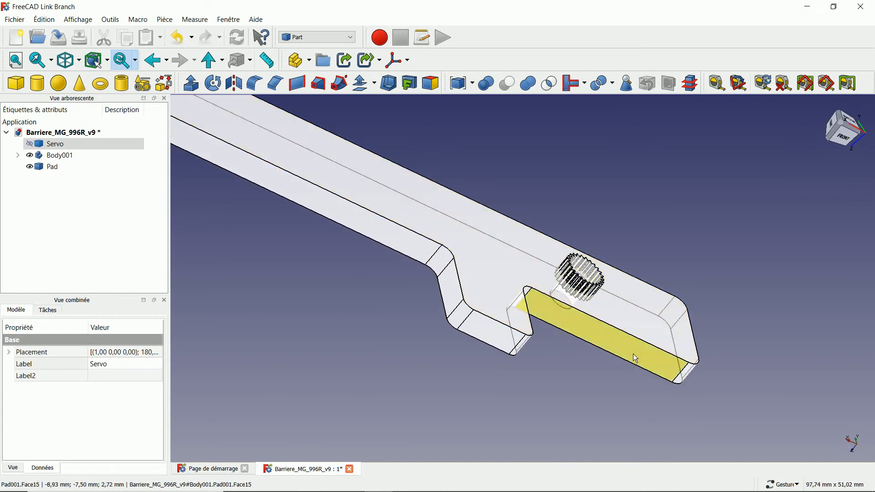
drag(652, 397, 685, 354)
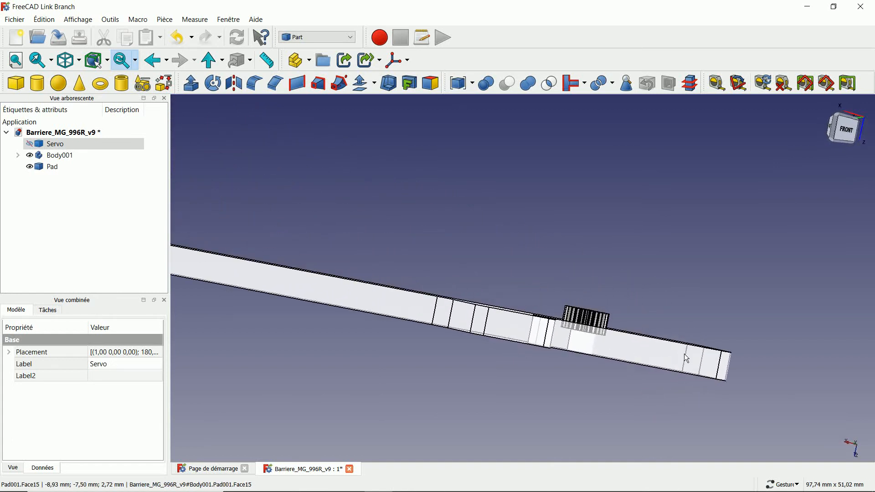
click(52, 167)
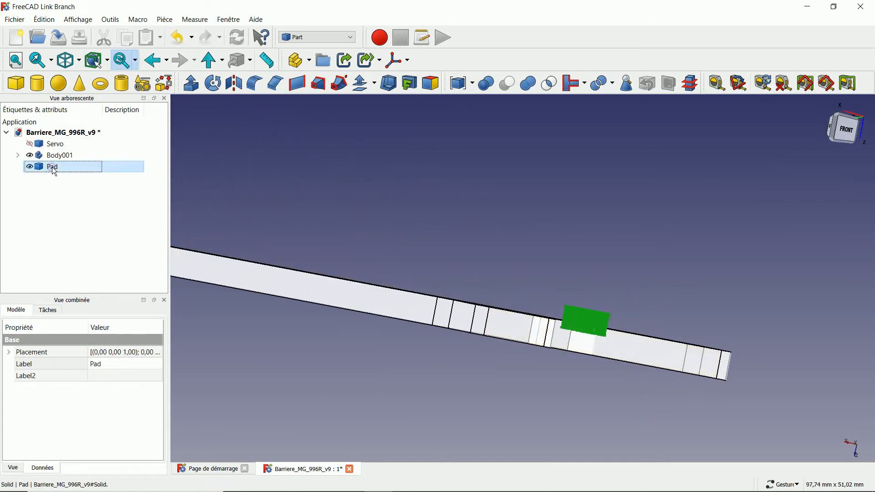
right_click(52, 167)
click(79, 175)
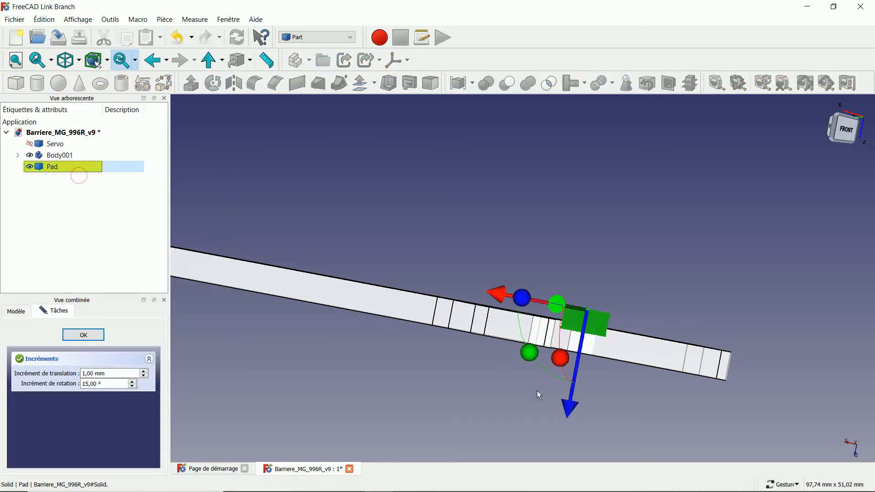
drag(569, 407, 569, 417)
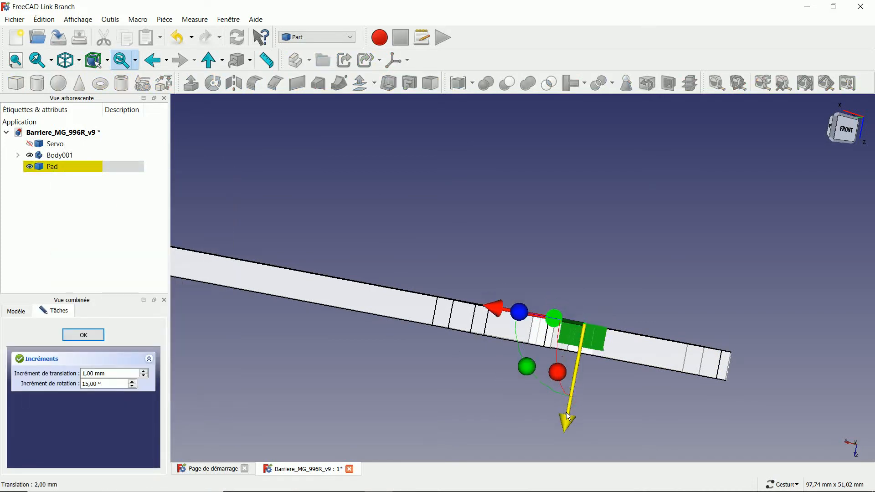
click(84, 335)
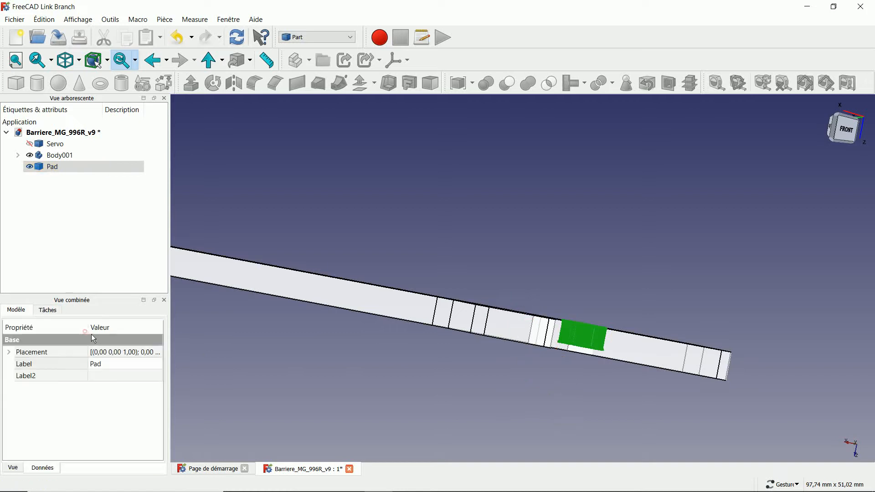
Subtract the gear Pad from the barrier Body001 with a Boolean Cut to form the toothed recess
drag(542, 251, 570, 283)
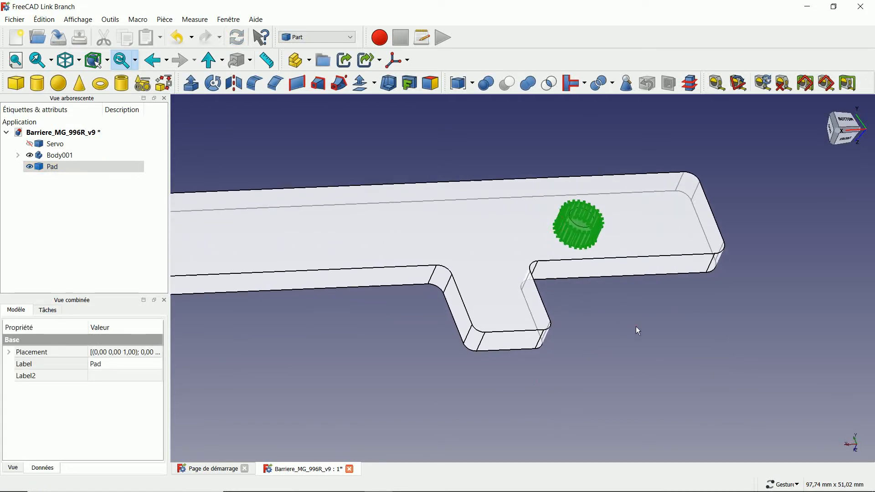
click(636, 326)
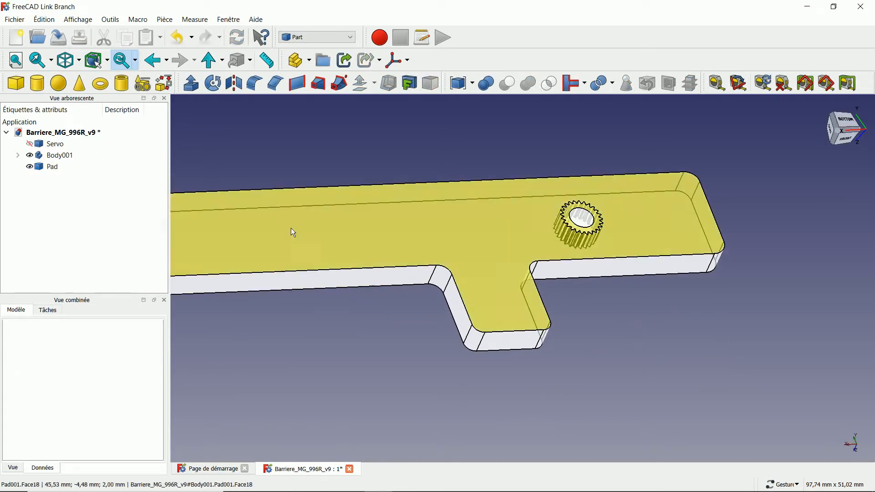
click(73, 156)
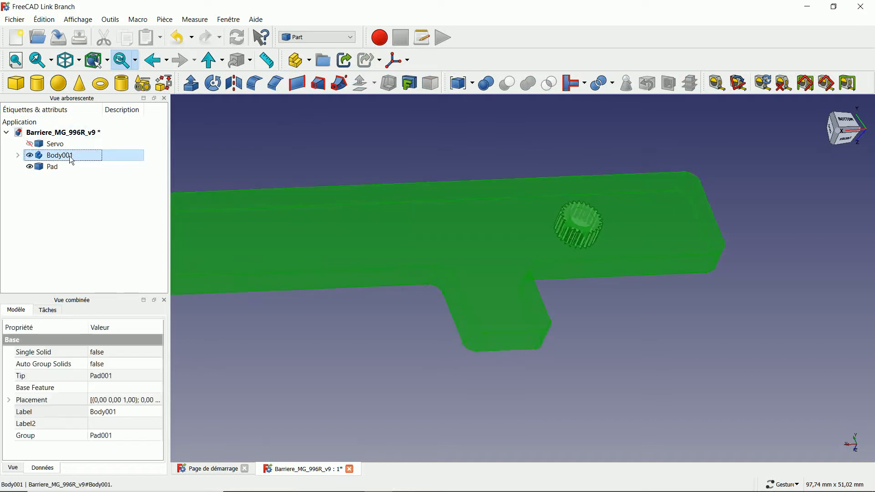
ctrl+click(62, 169)
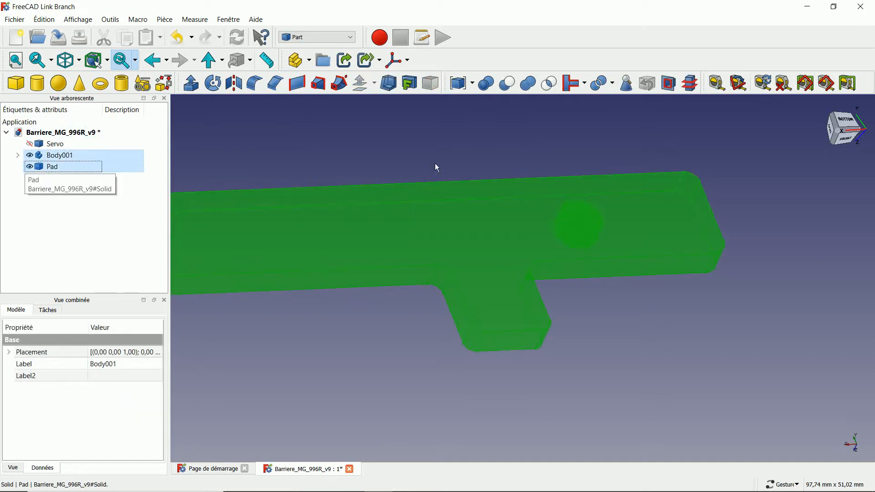
click(510, 88)
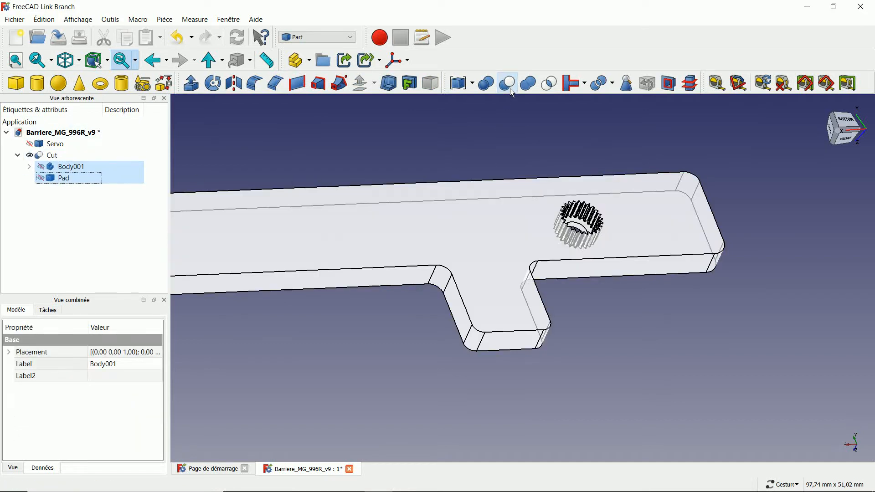
drag(551, 132, 565, 180)
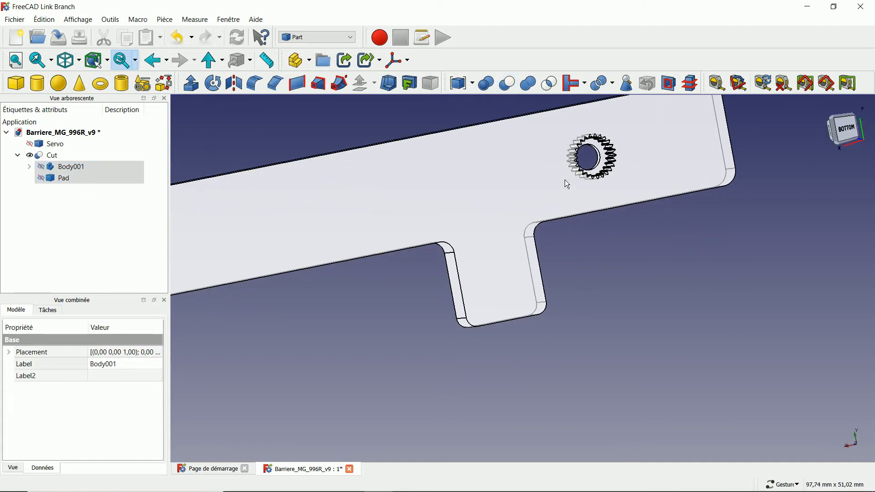
Fit the whole model in view, display the Servo, and examine how the barrier's toothed recess sits on its shaft
click(15, 59)
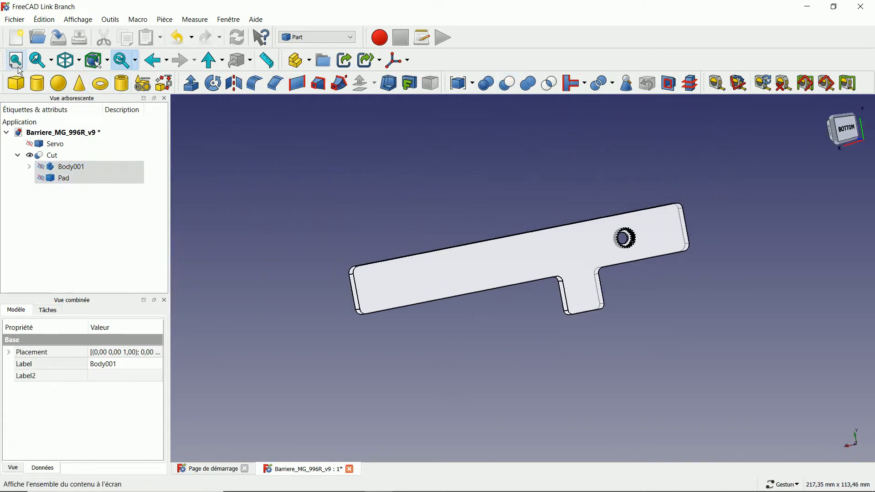
drag(230, 316, 566, 291)
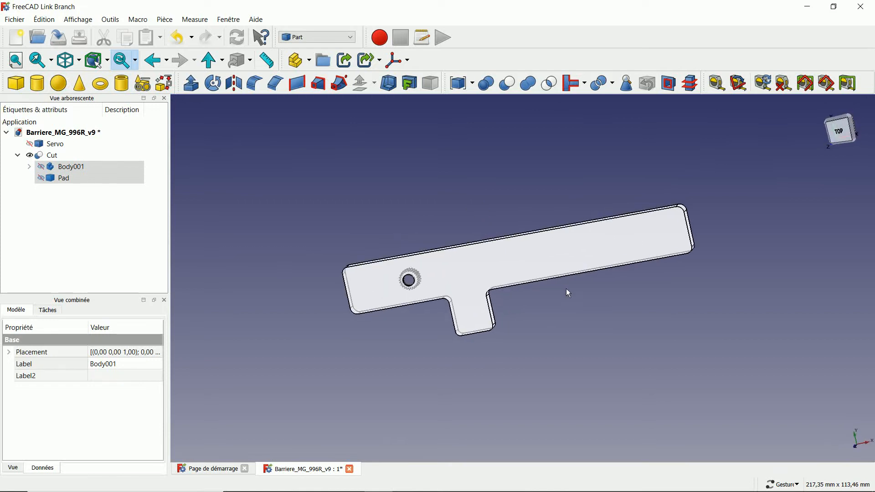
click(64, 146)
key(space)
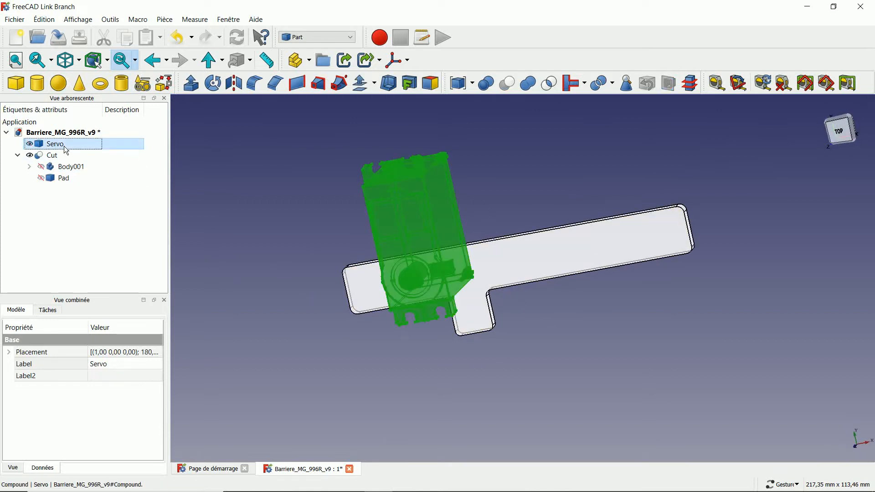
click(263, 299)
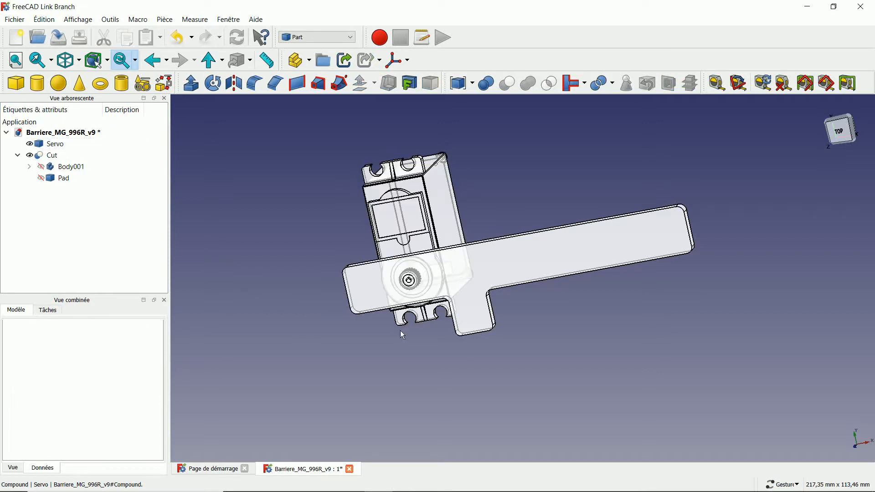
drag(765, 224, 735, 224)
drag(292, 385, 272, 354)
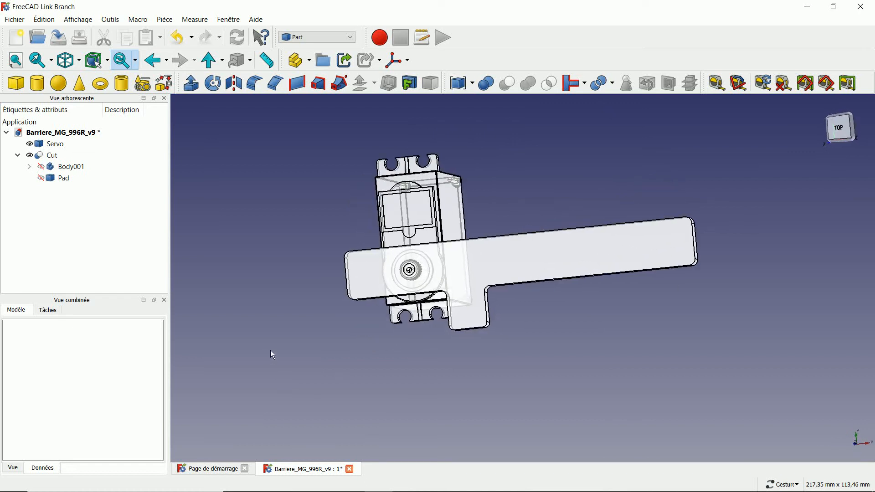